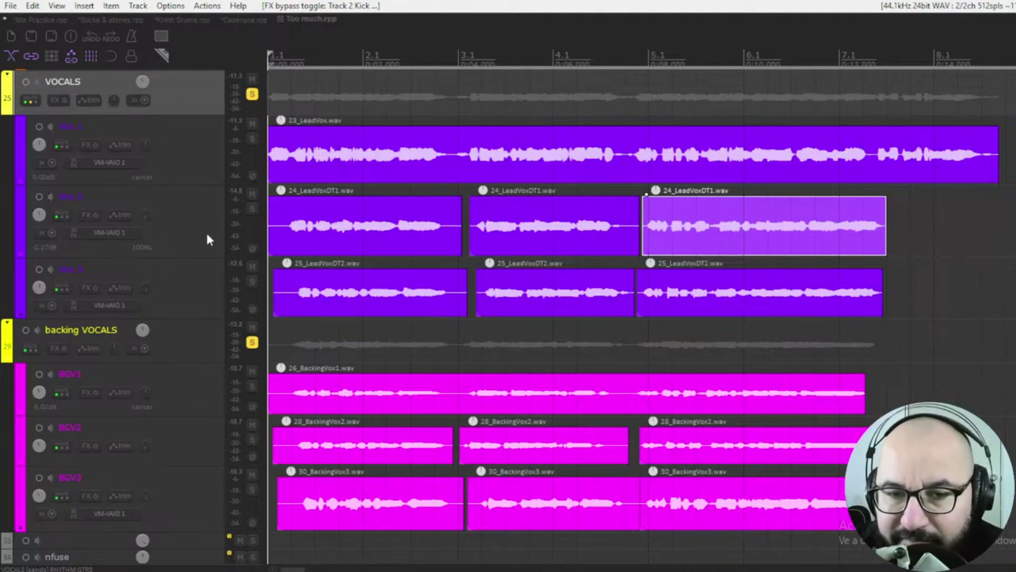
mouse_move(524, 237)
left_mouse_down()
mouse_move(503, 240)
mouse_move(511, 236)
left_mouse_up()
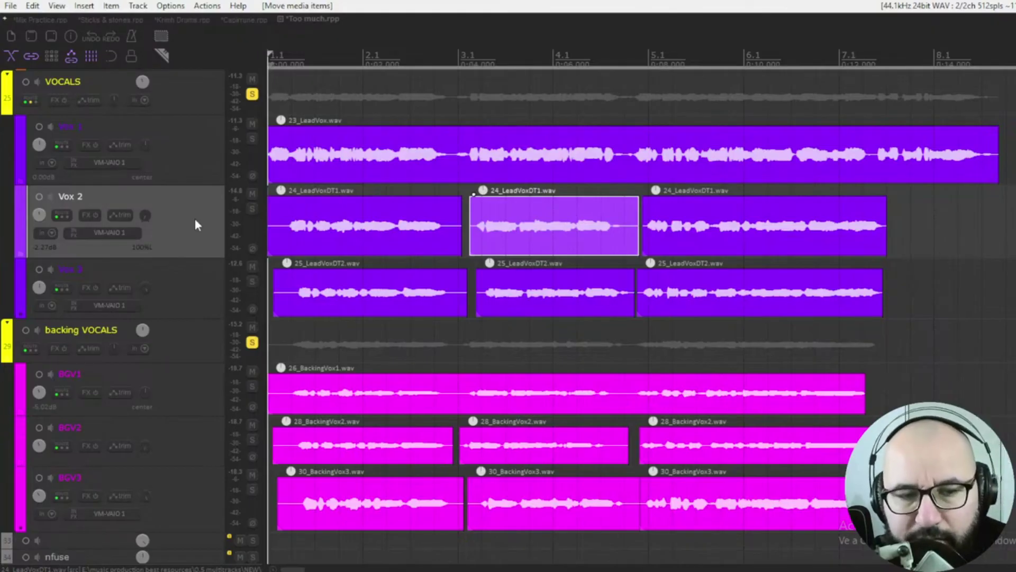
Step: Check the ARA plug-in preferences for enabled ARA support and pooled ARA edits, and confirm the settings
key("ctrl+p")
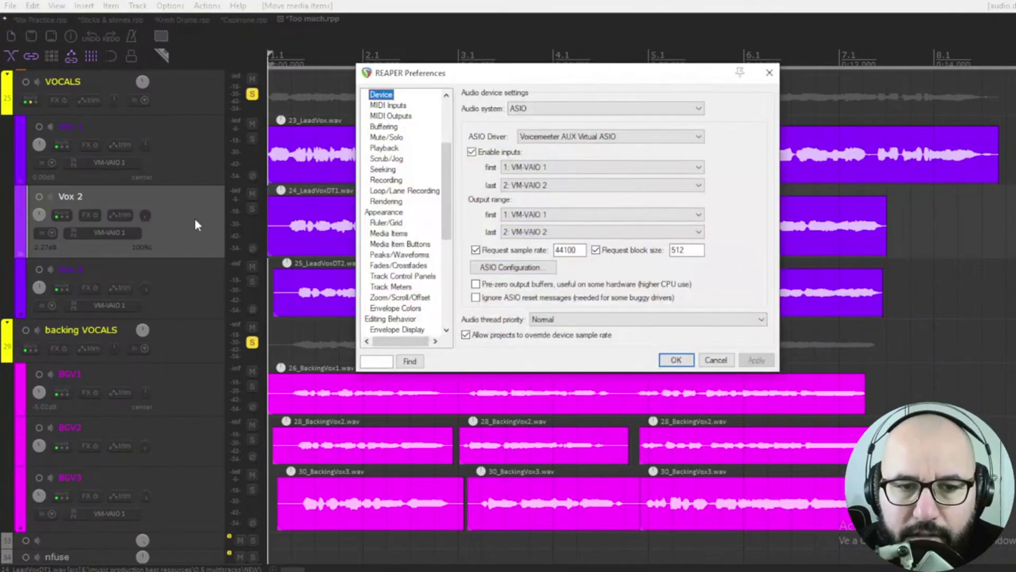
scroll(443, 173, "up", 4)
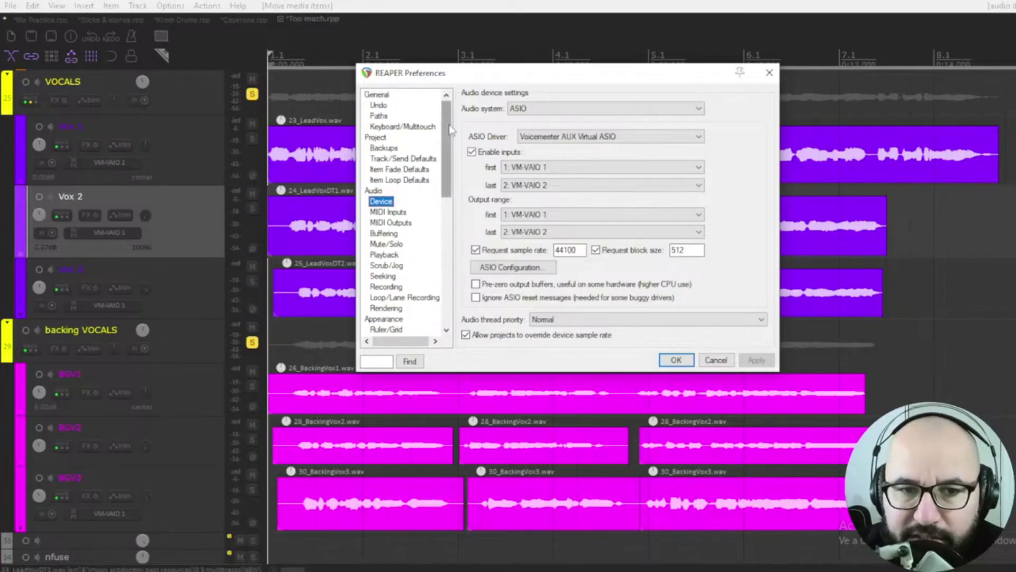
scroll(449, 154, "down", 2)
left_click_drag(449, 154, 449, 256)
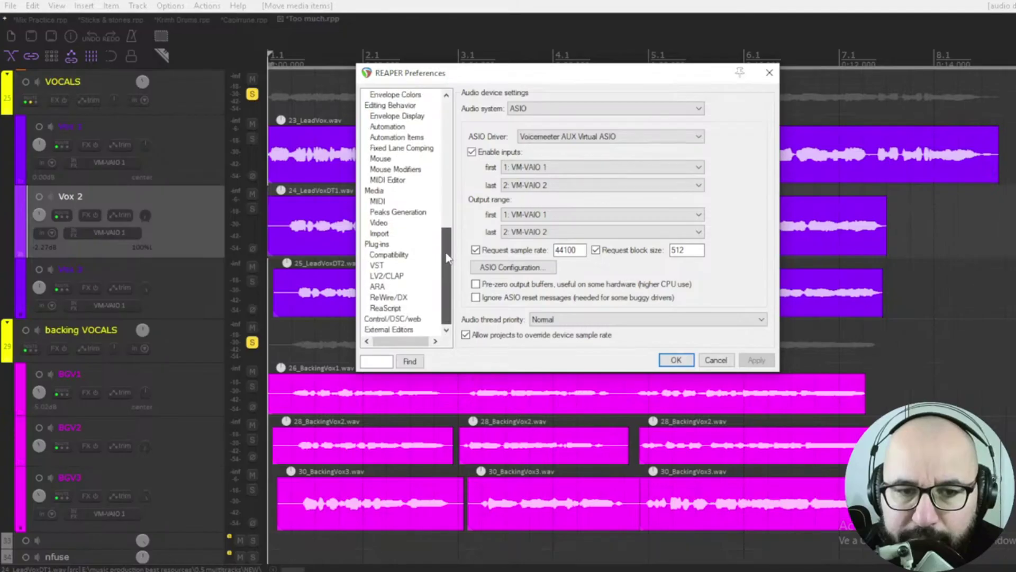
left_click(377, 245)
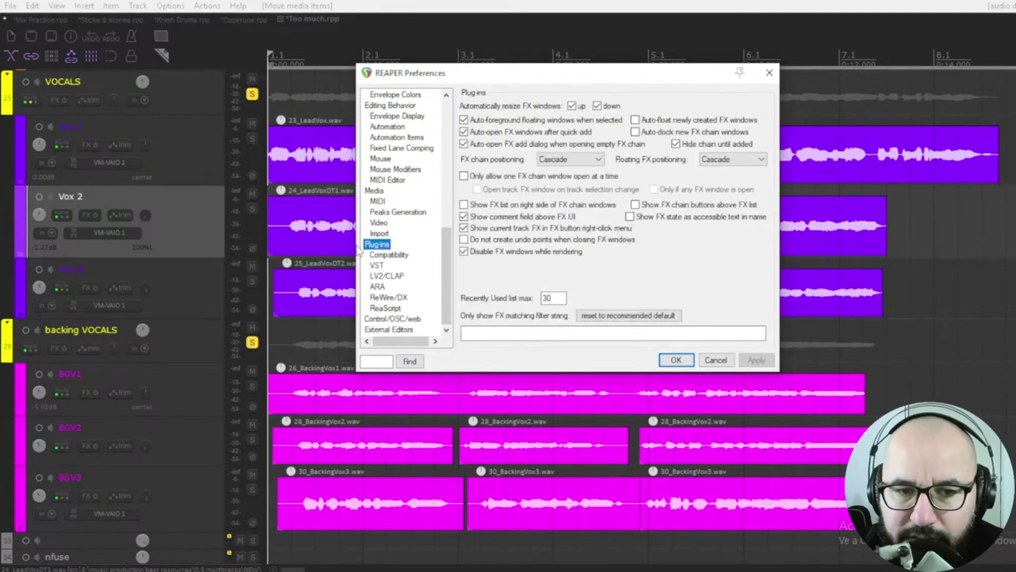
left_click(377, 288)
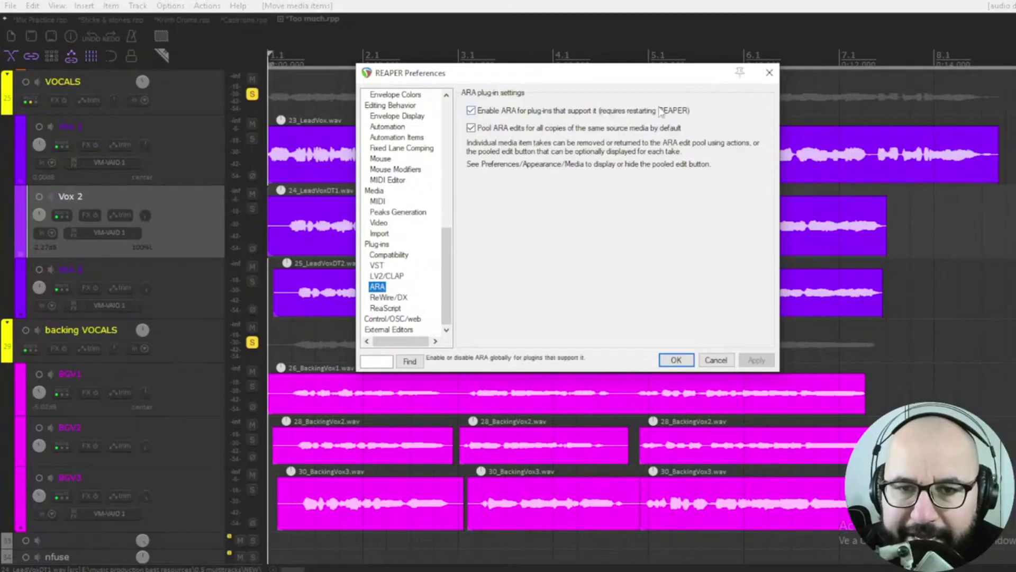
left_click(471, 129)
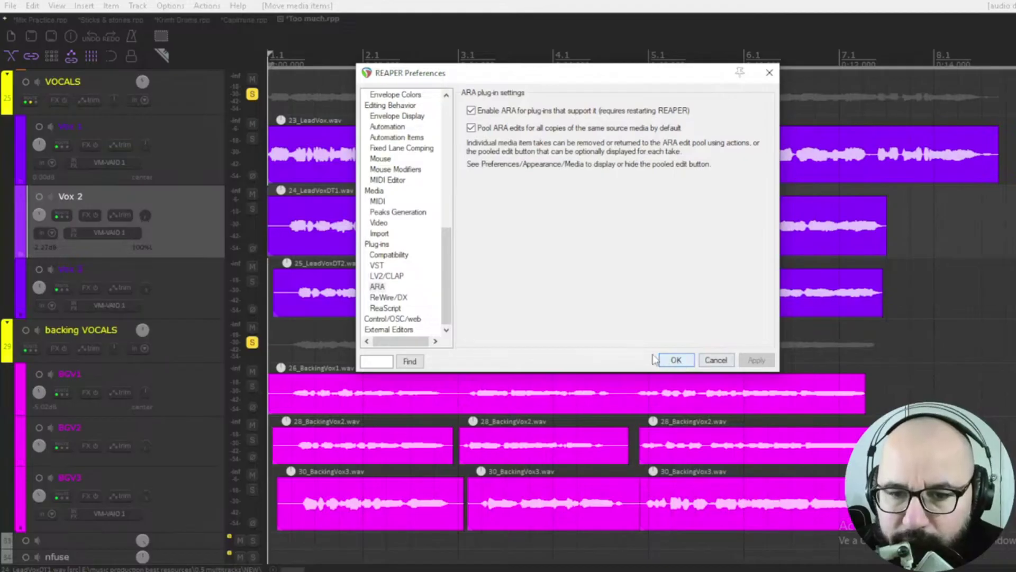
left_click(676, 360)
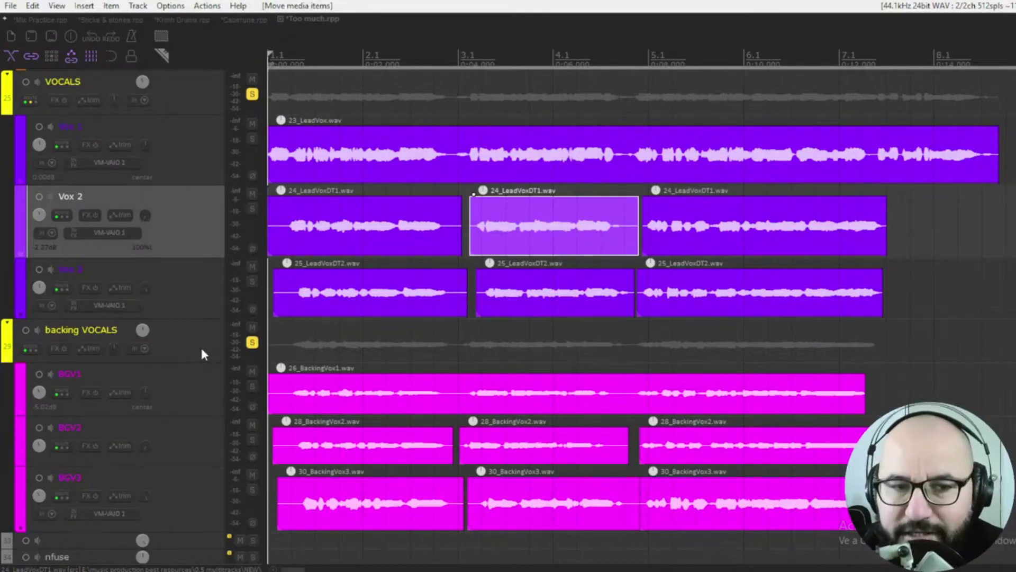
Step: Play the soloed lead and backing vocals from the start to hear their timing, and stop playback
left_click(181, 112)
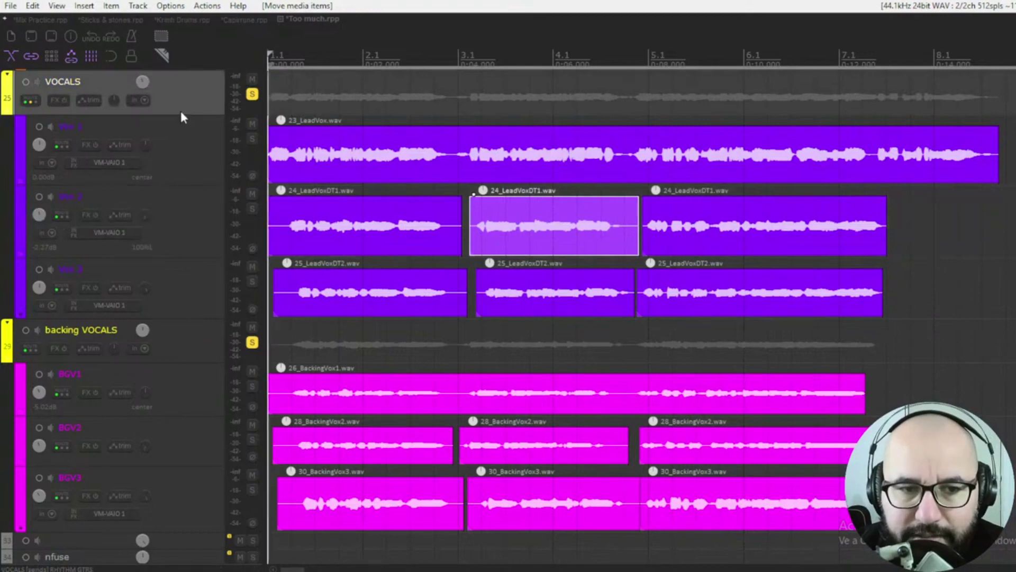
key("space")
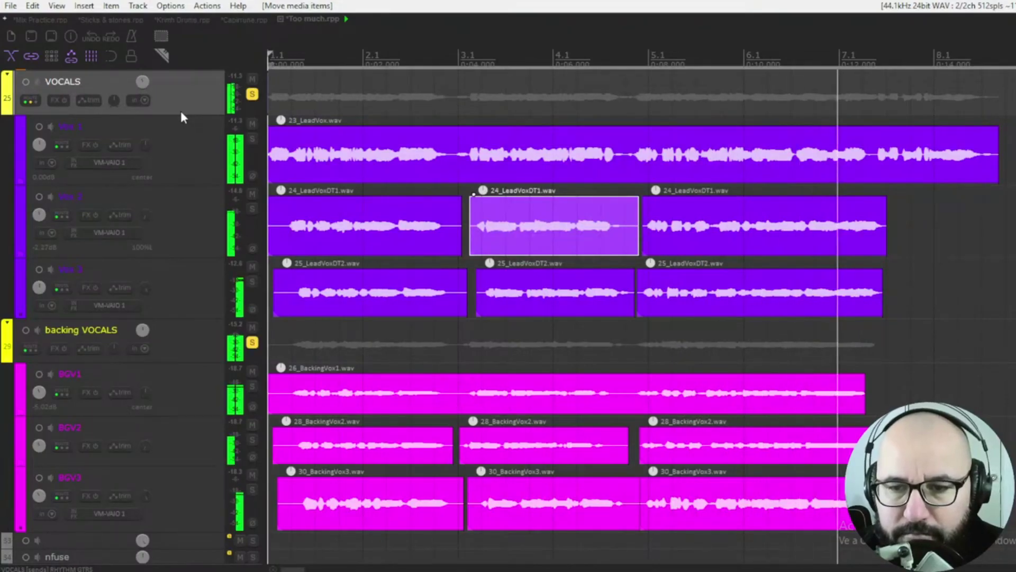
key("space")
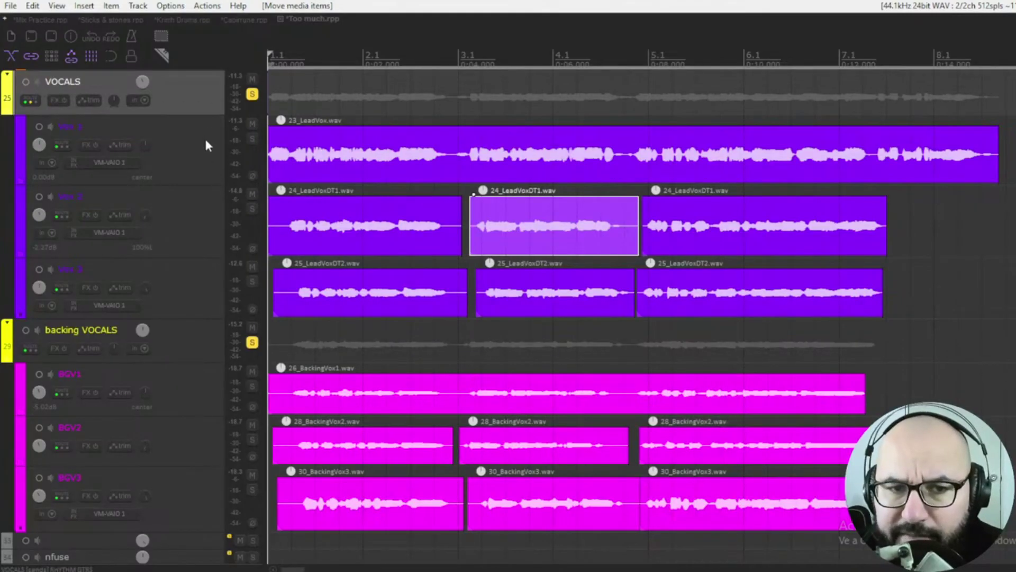
Step: Add the Waves Sync Vx VST3 plug-in to the Vox 1 track and dismiss its introductory guide
left_click(205, 150)
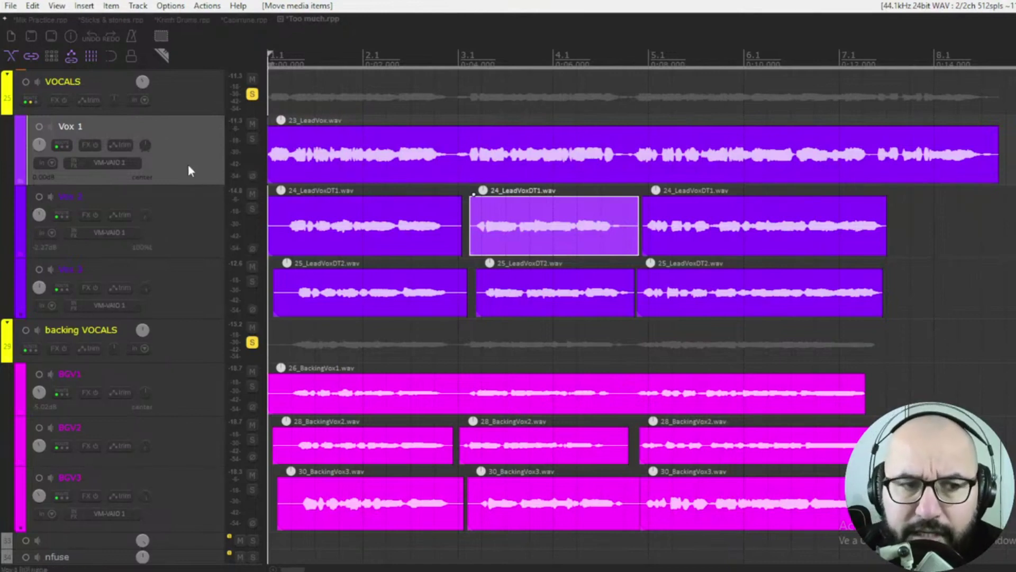
right_click(83, 147)
mouse_move(92, 161)
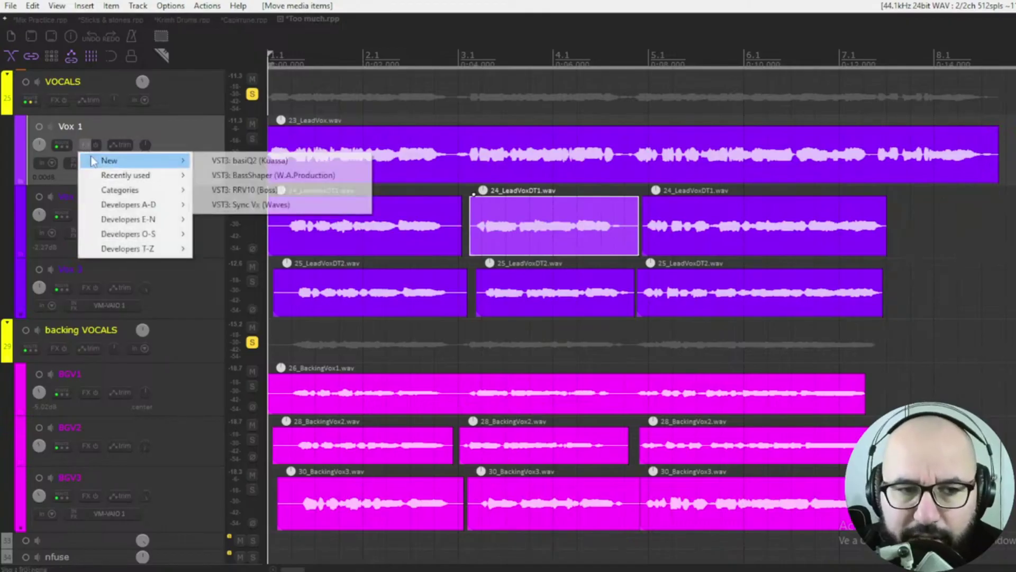
left_click(242, 205)
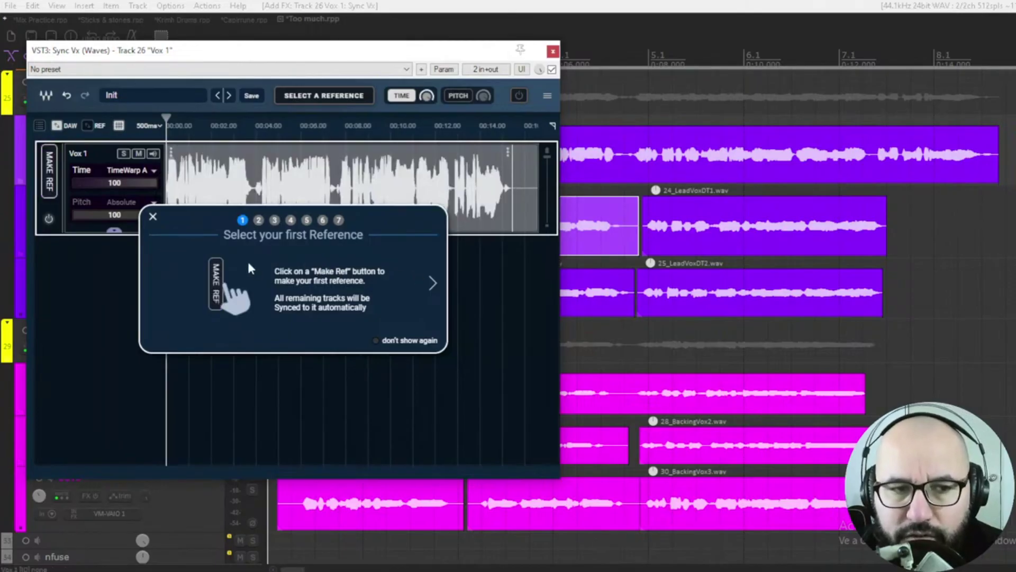
left_click(153, 218)
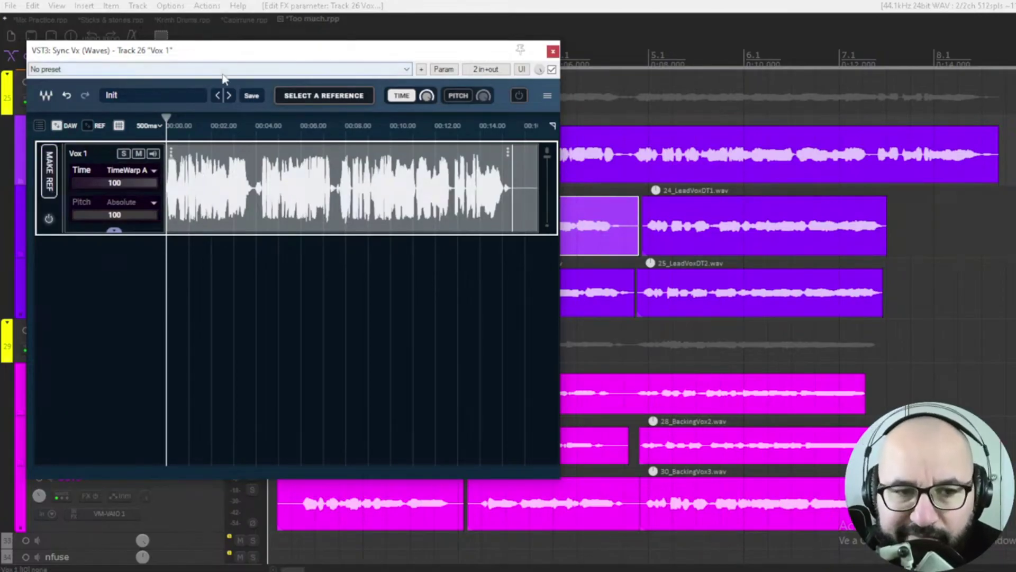
Step: Make Vox 1 the first reference in Sync Vx, with the plug-in window moved clear of the track controls
left_click_drag(326, 60, 615, 51)
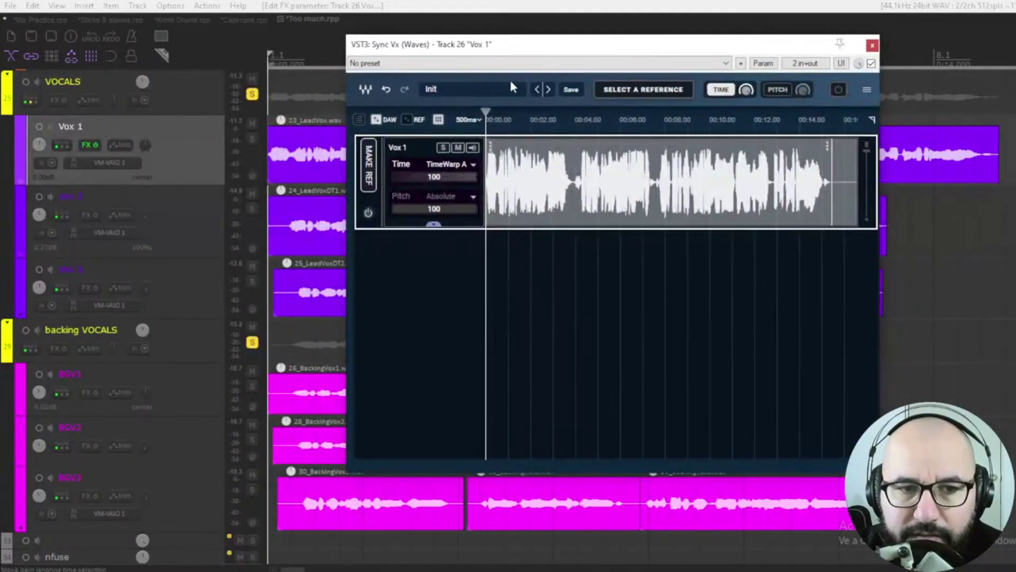
left_click_drag(520, 53, 466, 48)
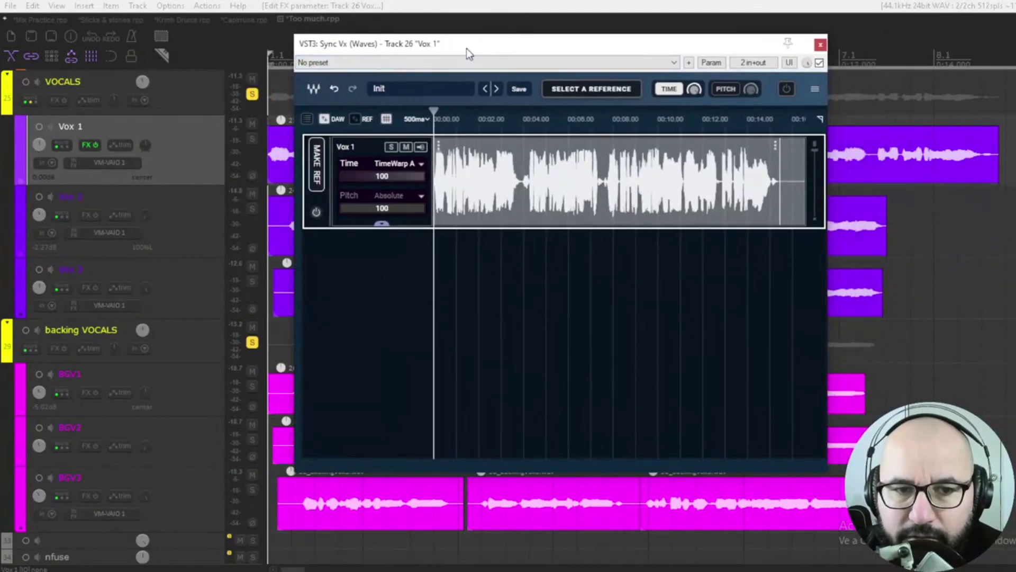
left_click(318, 180)
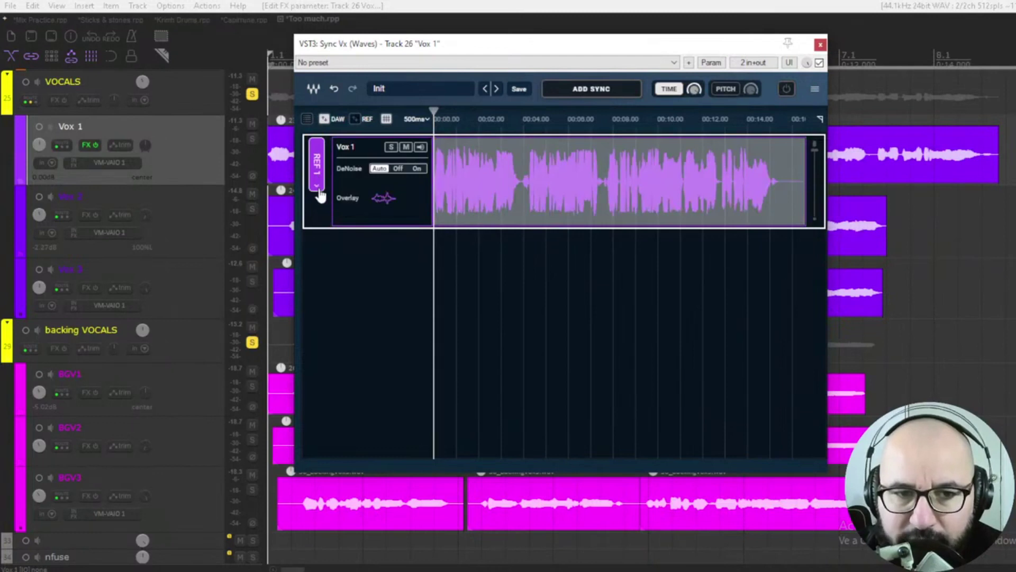
Step: Try Ref 2 for Vox 1, return it to Ref 1, and view its Make Ref and Sync to options
left_click(317, 189)
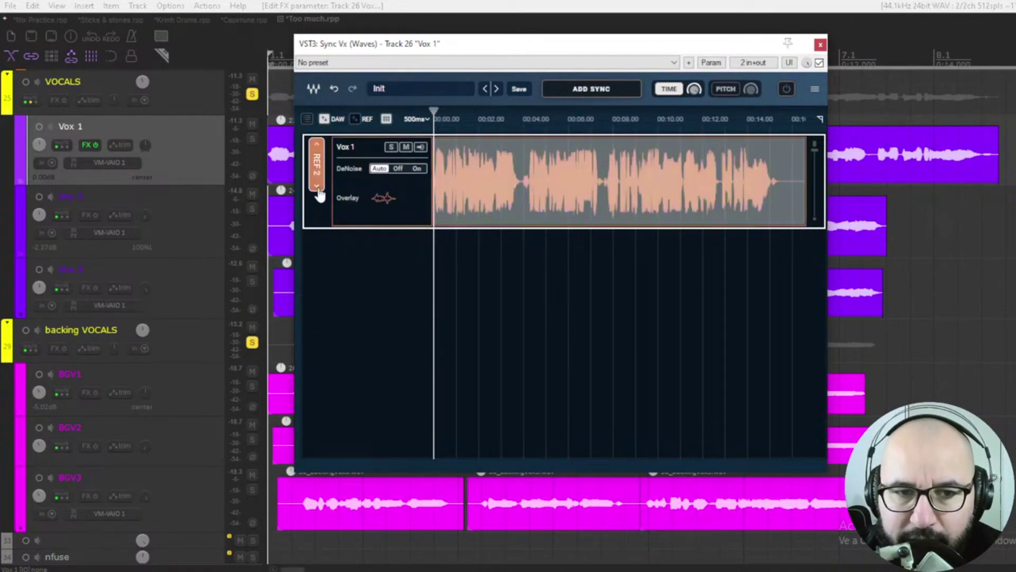
left_click(317, 146)
left_click(317, 152)
mouse_move(365, 149)
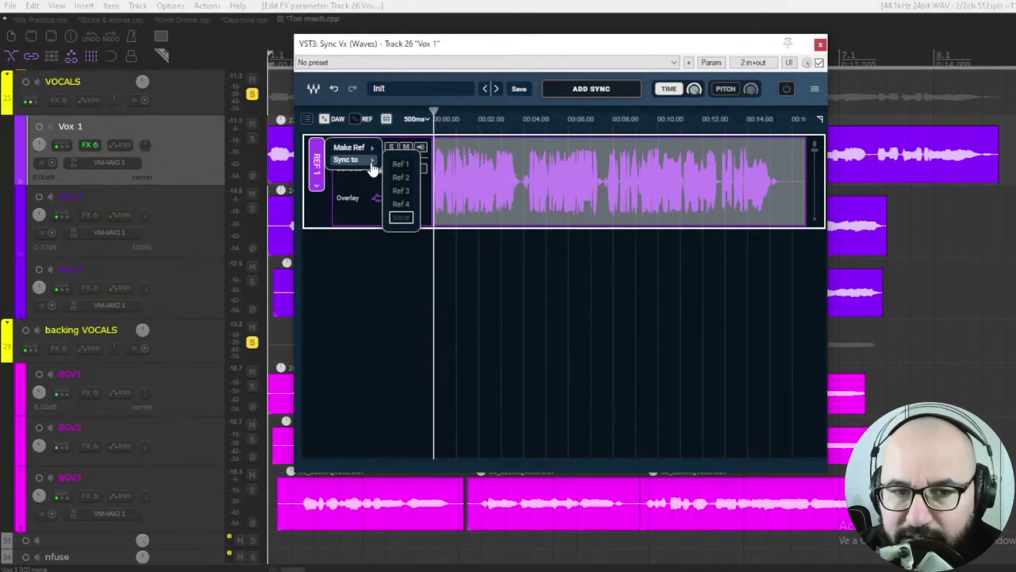
left_click(320, 217)
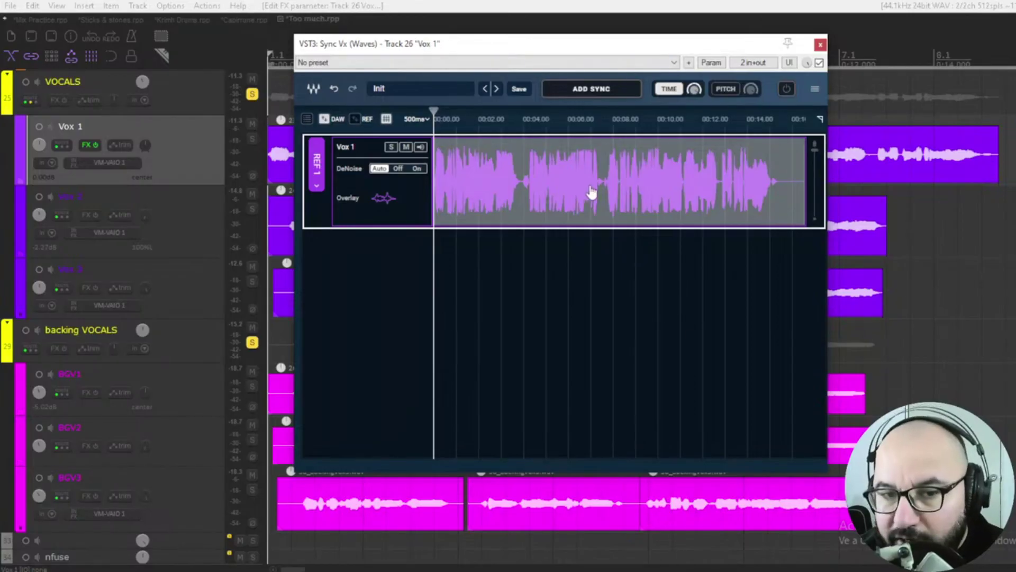
Step: Add the Waves Sync Vx VST3 plug-in to the Vox 2 and Vox 3 double tracks so they sync to reference 1
right_click(82, 215)
mouse_move(175, 234)
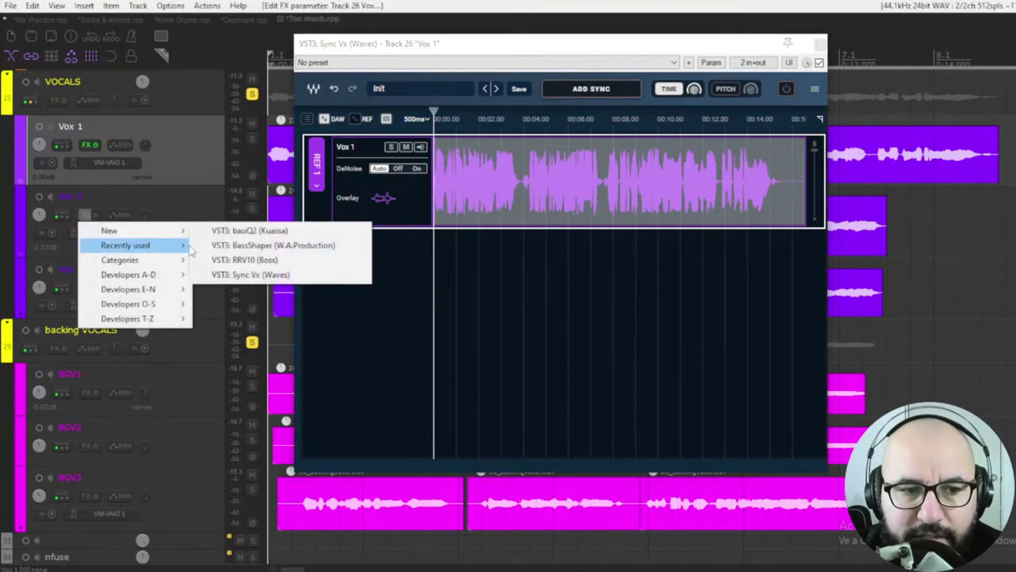
left_click(251, 274)
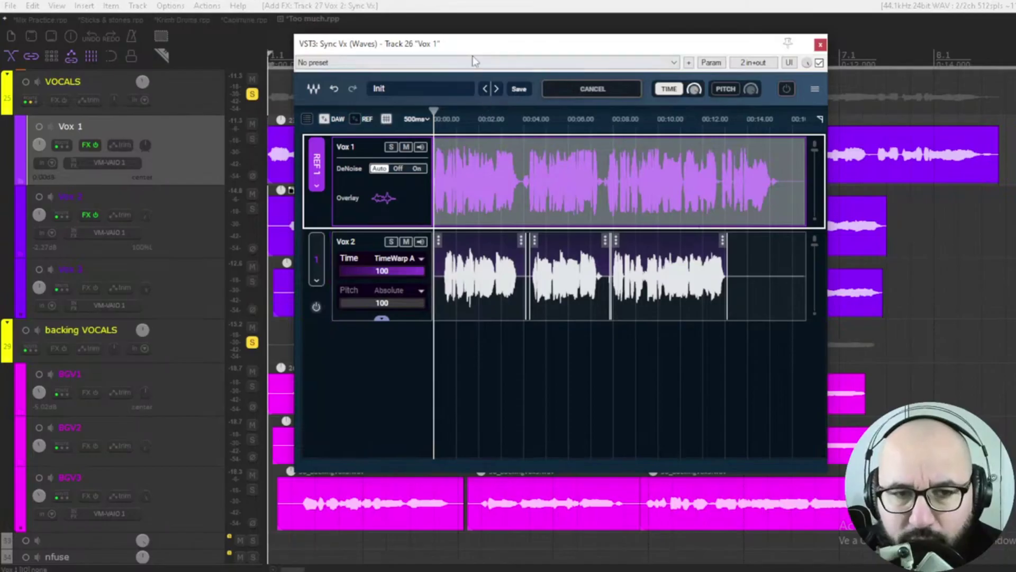
left_click_drag(463, 46, 450, 42)
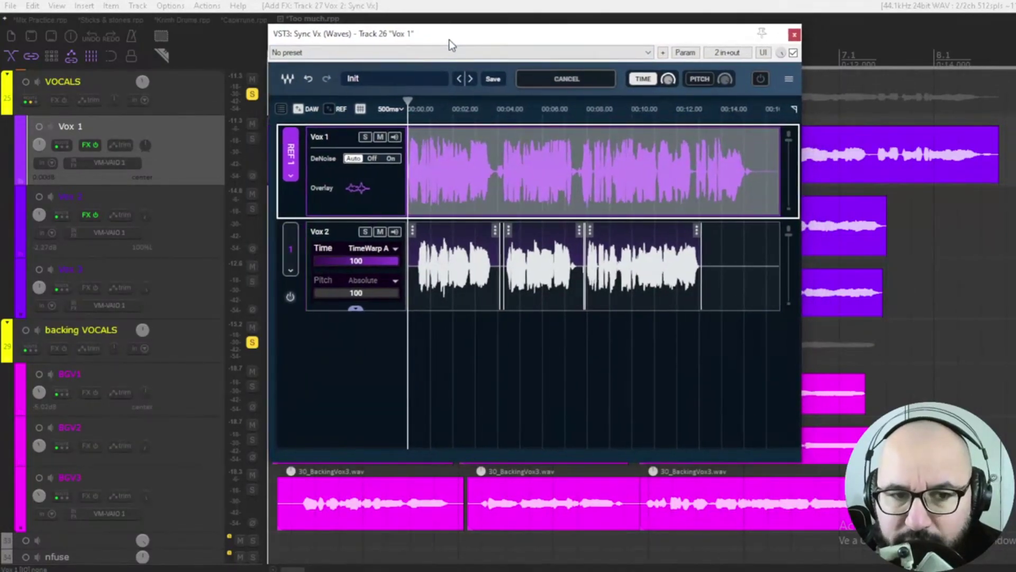
left_click_drag(448, 40, 451, 49)
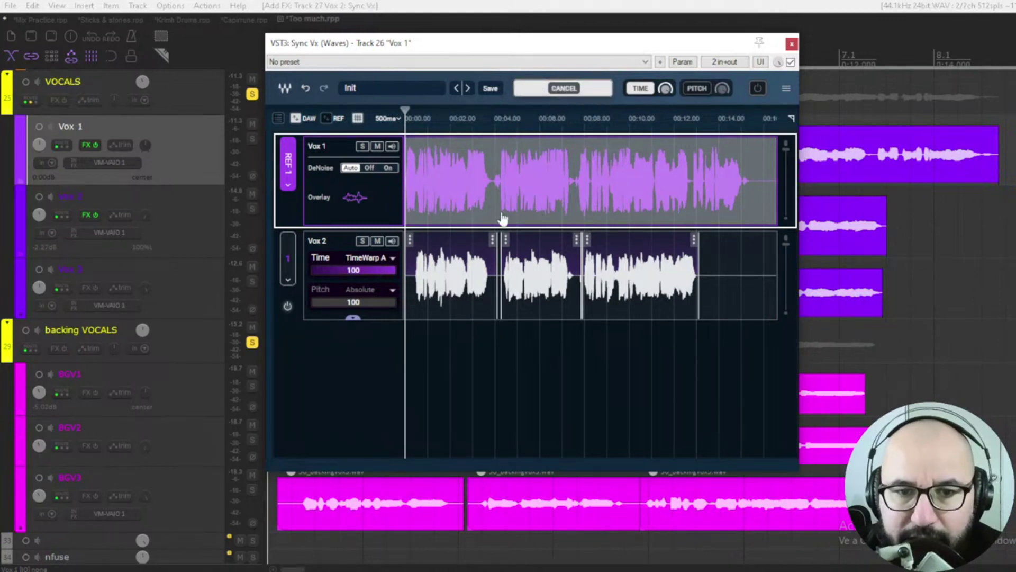
right_click(83, 288)
mouse_move(175, 303)
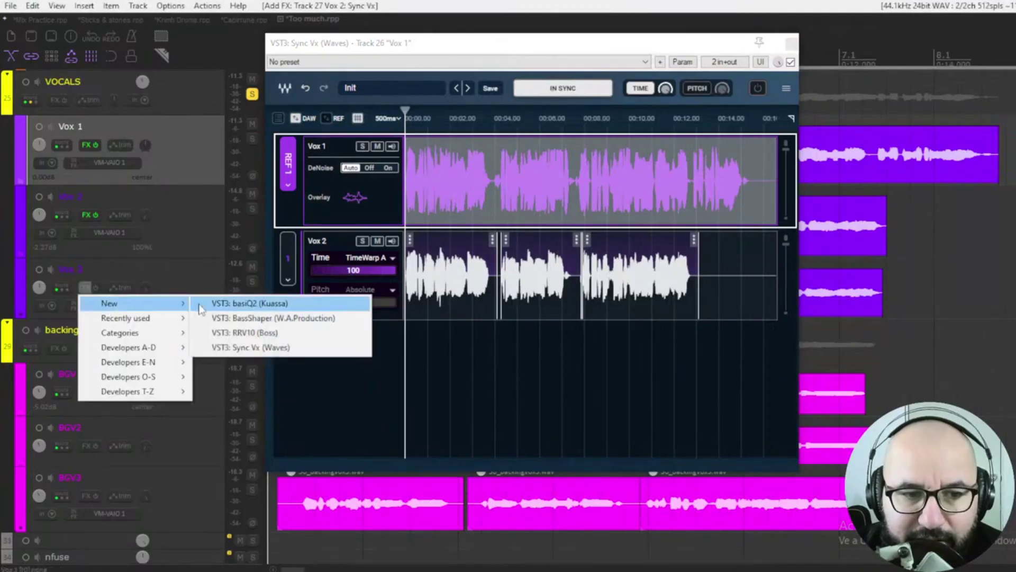
left_click(259, 348)
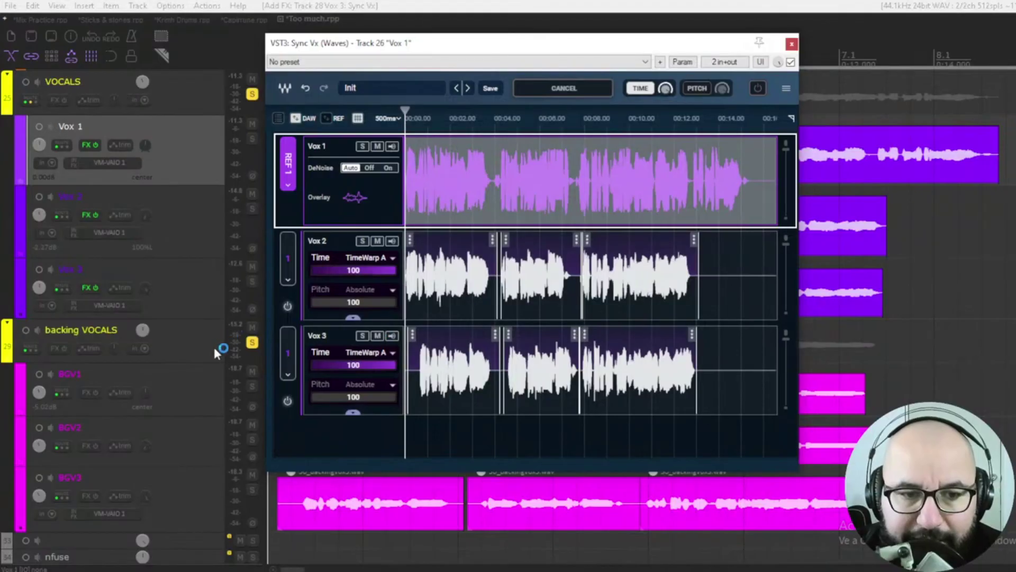
Step: Move the plug-in window clear of the tracks and add the Waves Sync Vx VST3 plug-in to the BGV1 track
scroll(204, 350, "down", 2)
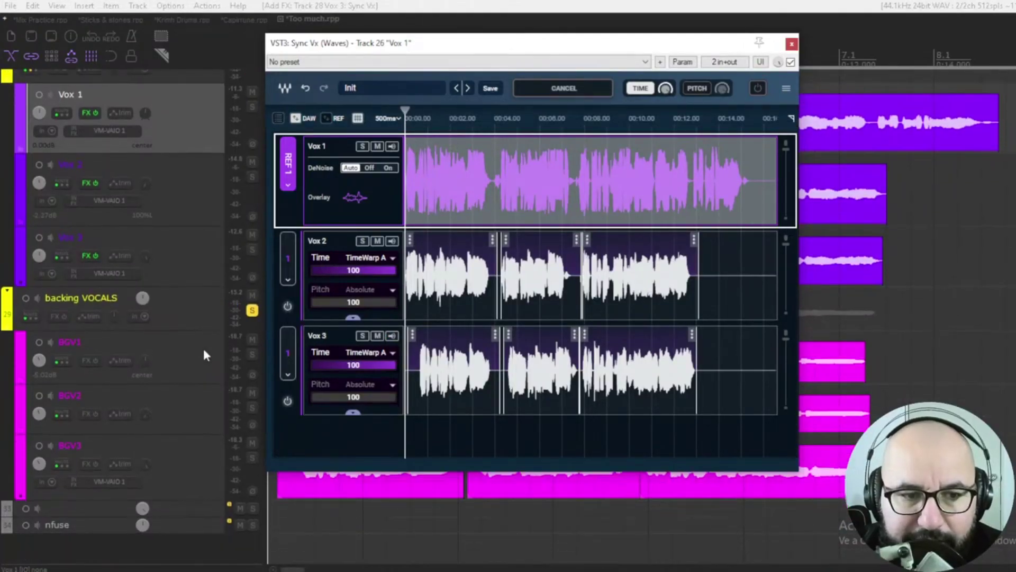
left_click_drag(461, 47, 497, 34)
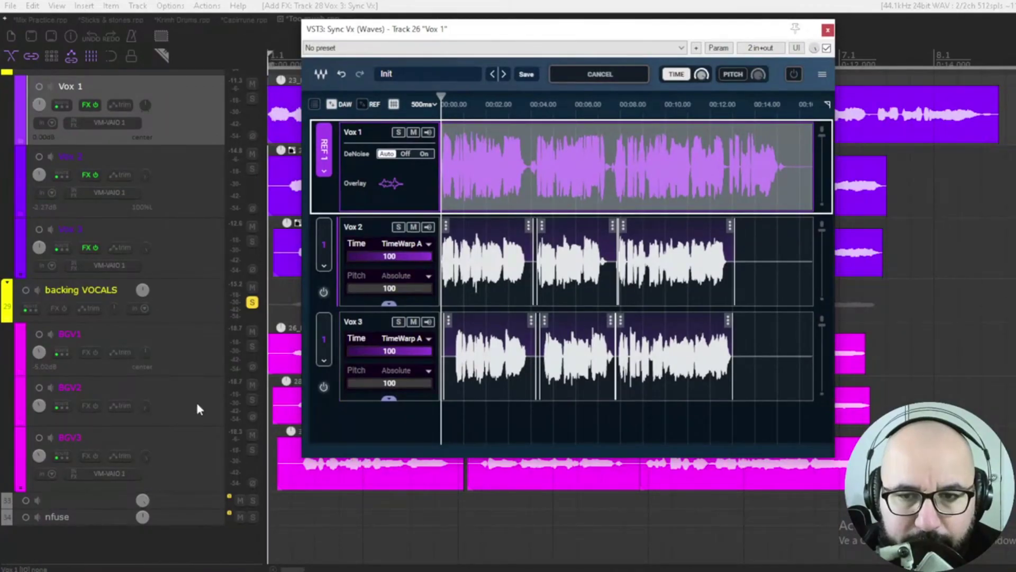
right_click(84, 353)
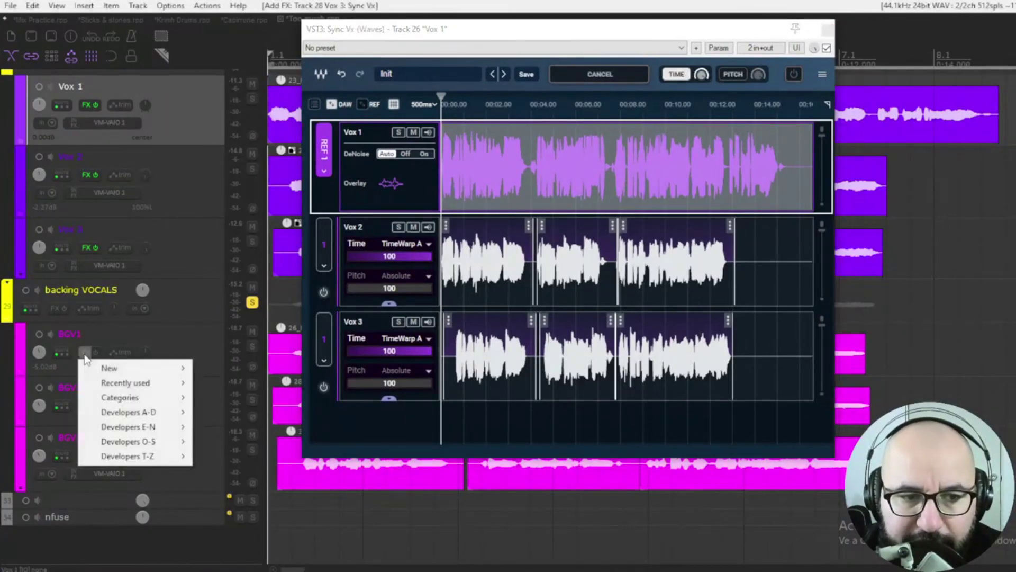
mouse_move(109, 362)
left_click(243, 413)
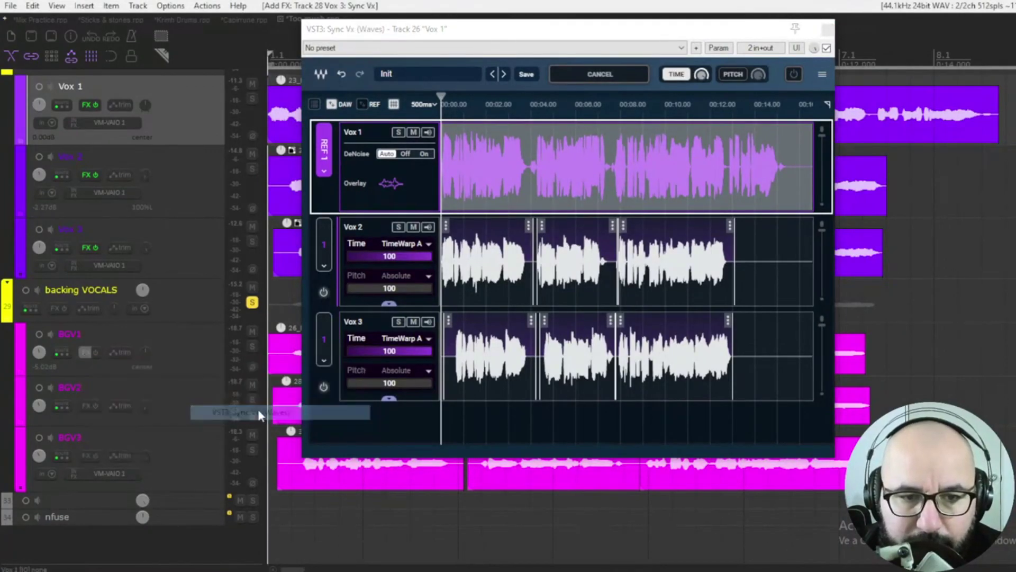
scroll(578, 386, "down", 1)
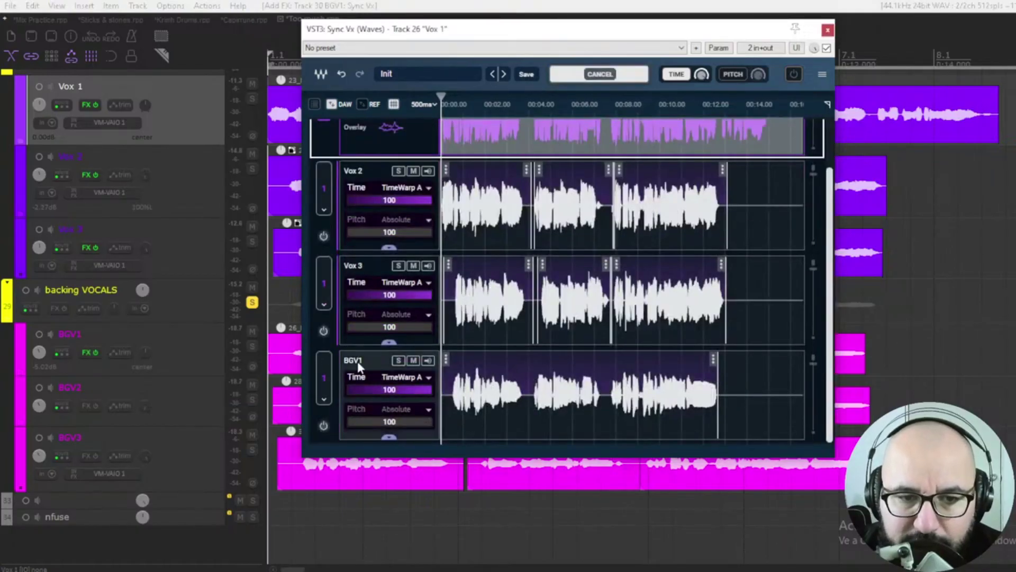
Step: Add the Waves Sync Vx VST3 plug-in to the BGV2 and BGV3 backing tracks
right_click(79, 410)
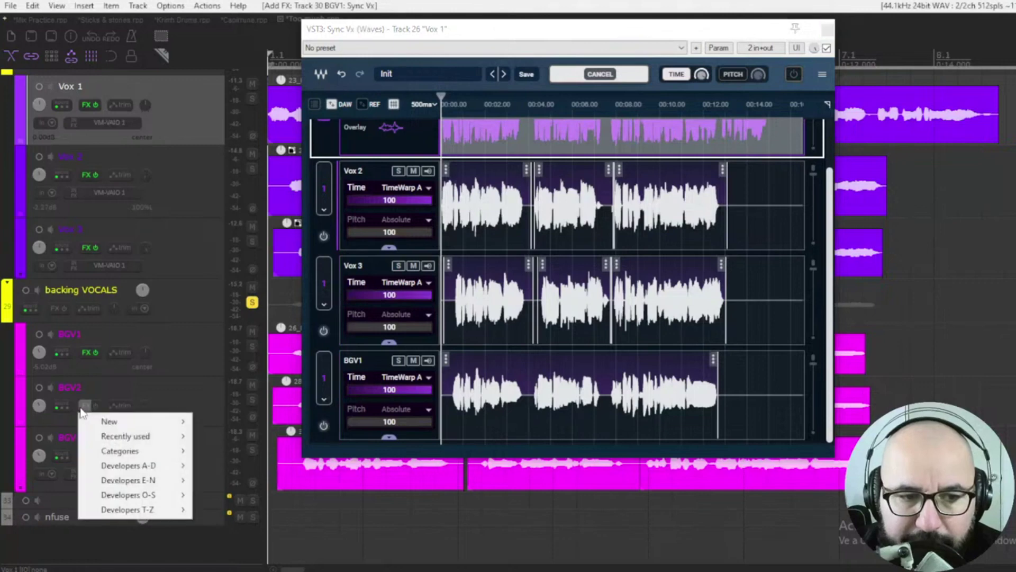
mouse_move(106, 422)
left_click(249, 465)
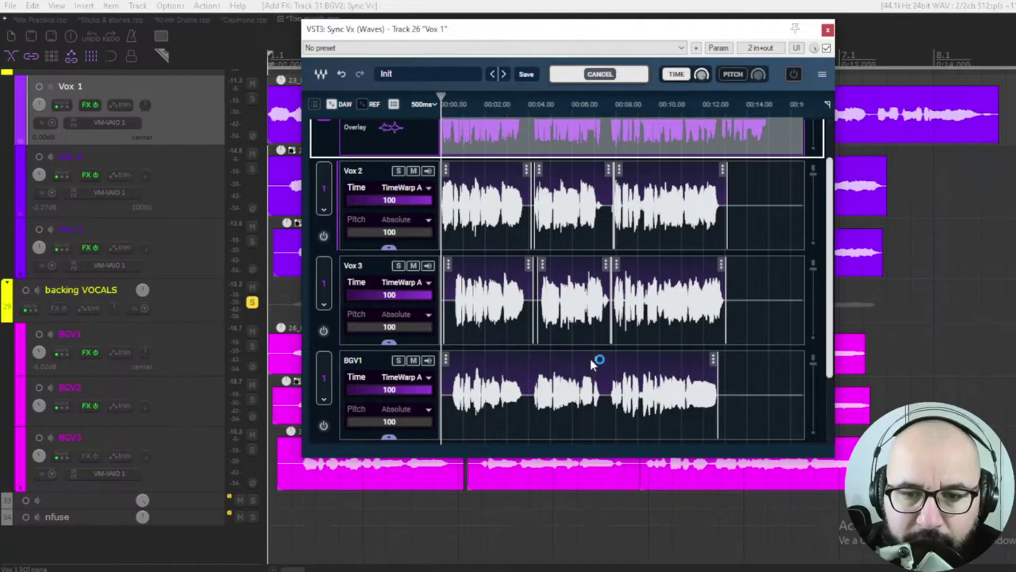
right_click(85, 456)
mouse_move(127, 471)
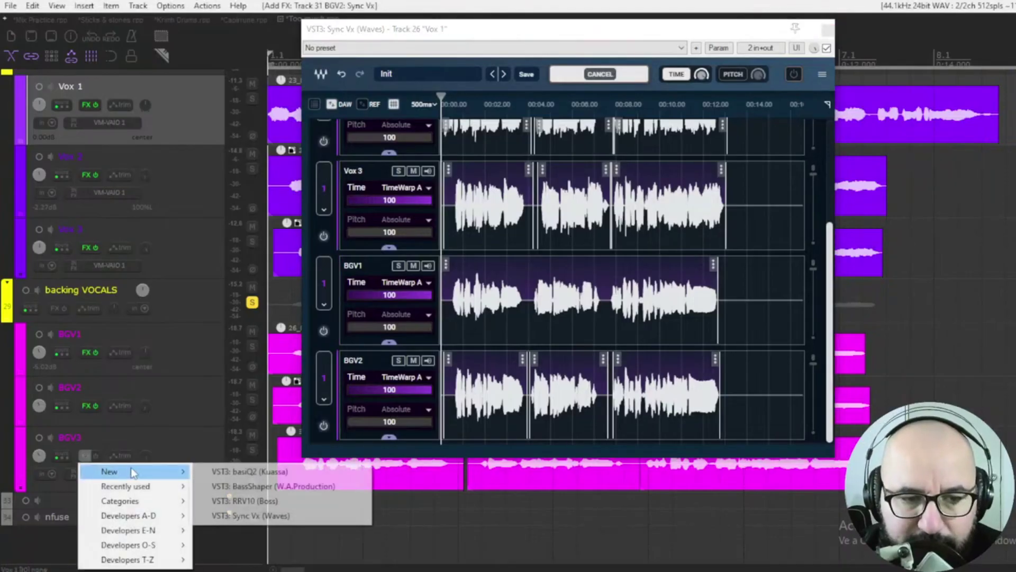
left_click(251, 516)
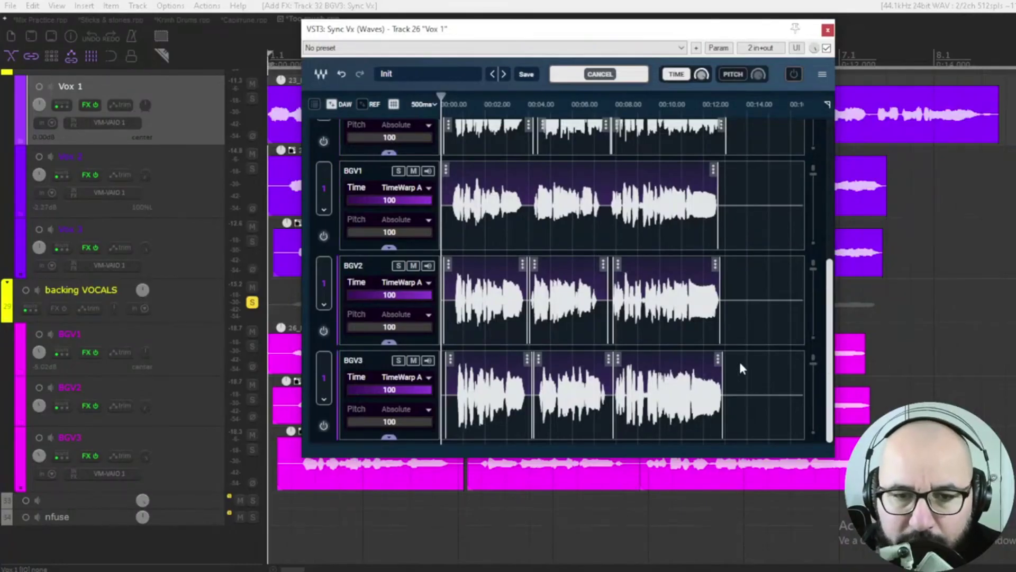
Step: Try syncing Vox 2 to reference 2, and set its Sync to option back to Ref 1
scroll(739, 362, "up", 5)
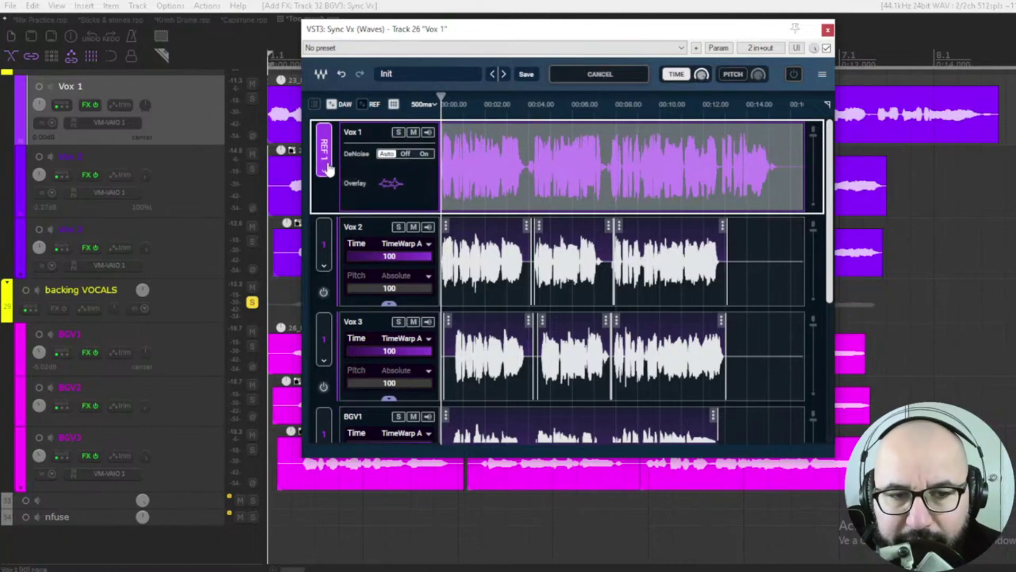
scroll(365, 258, "down", 1)
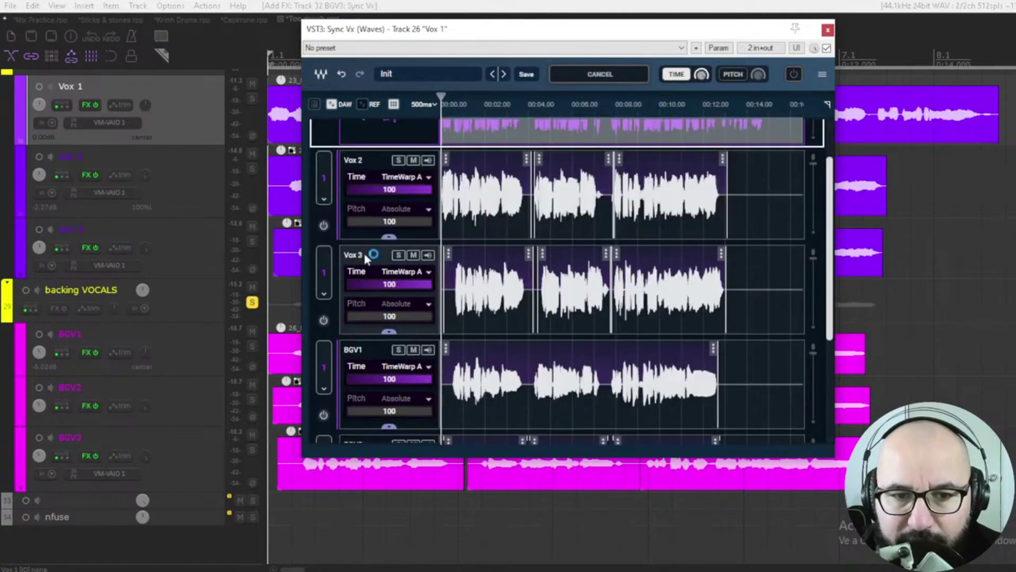
left_click(324, 203)
mouse_move(360, 177)
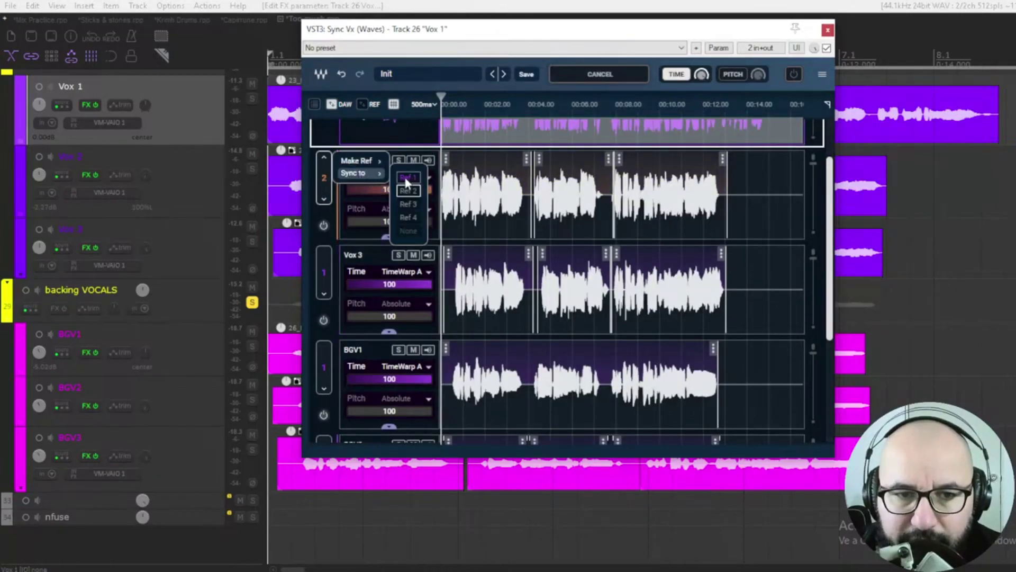
left_click(409, 180)
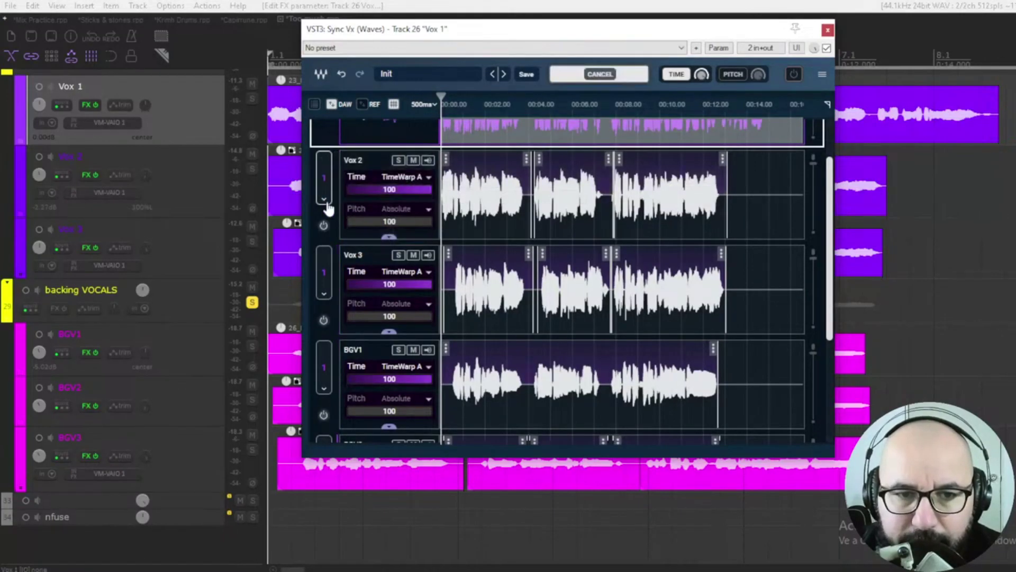
scroll(406, 214, "up", 2)
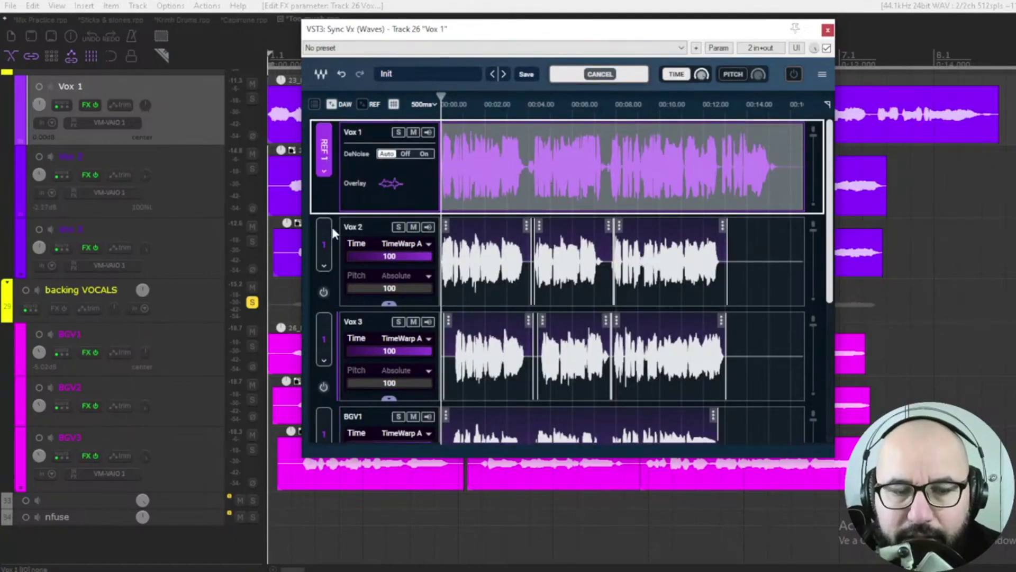
Step: Make BGV1 the second reference in Sync Vx for the backing vocals
scroll(332, 271, "down", 3)
scroll(342, 193, "up", 3)
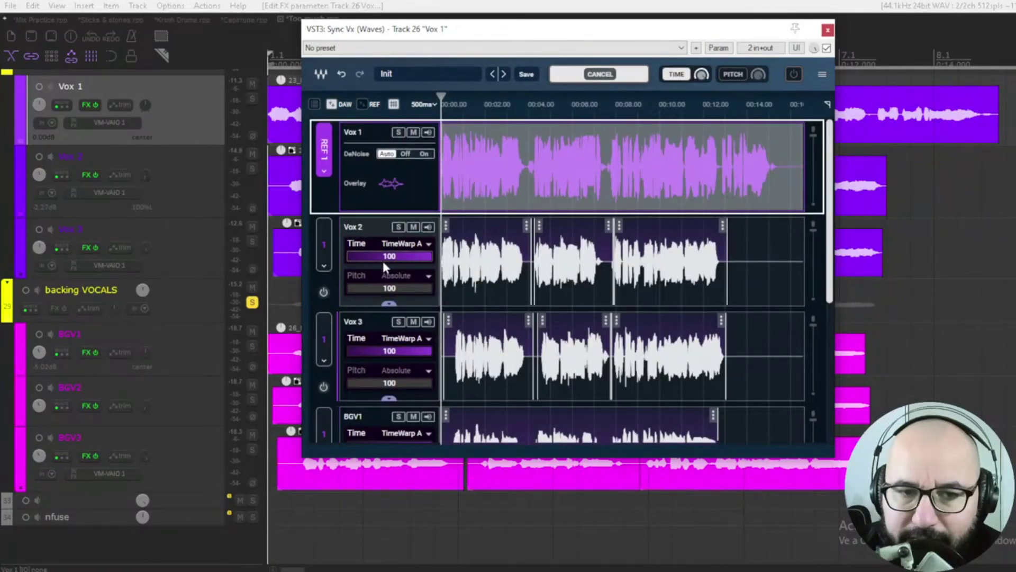
scroll(398, 275, "down", 2)
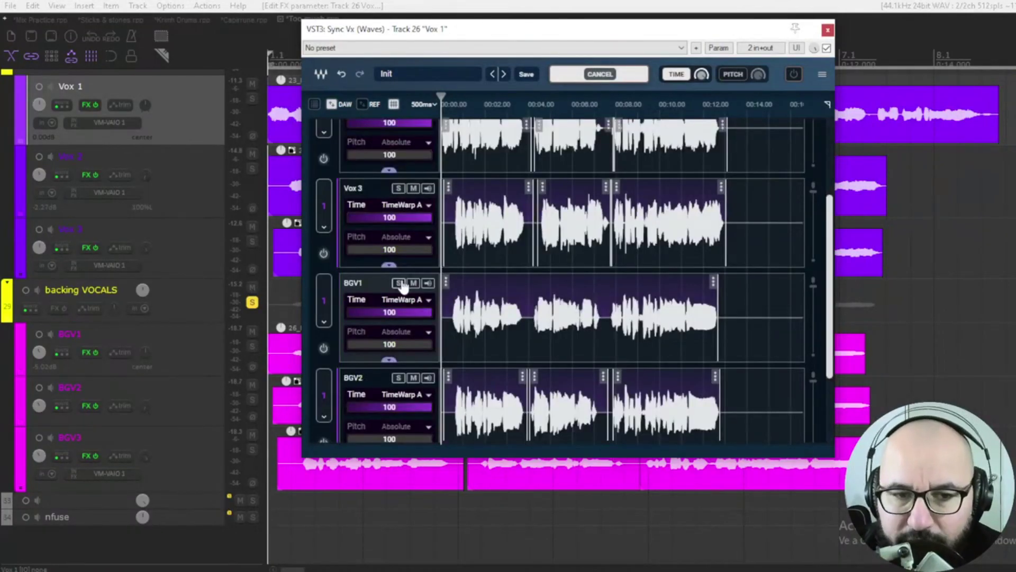
scroll(416, 267, "down", 2)
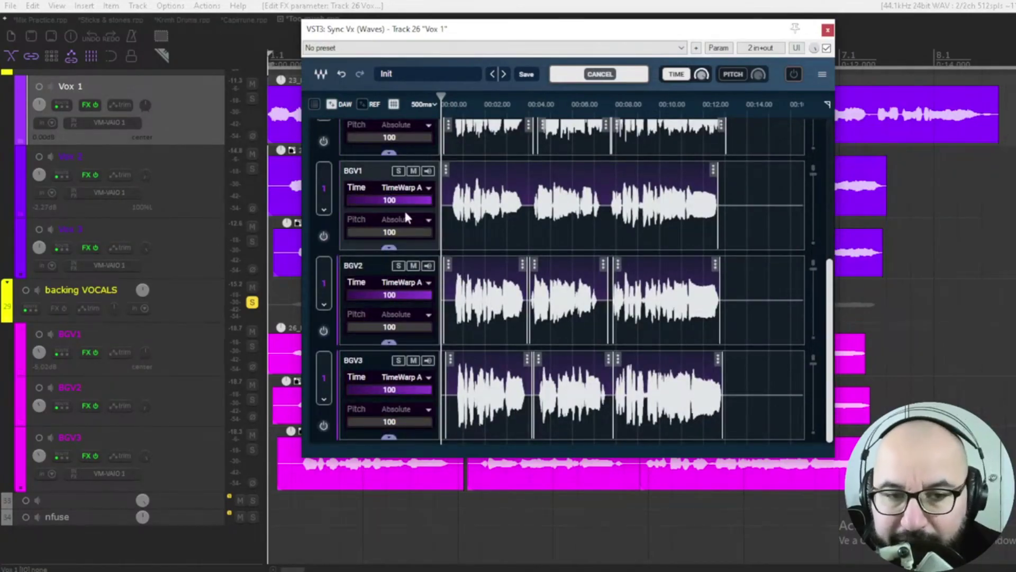
left_click(324, 211)
left_click(324, 170)
right_click(324, 177)
mouse_move(374, 171)
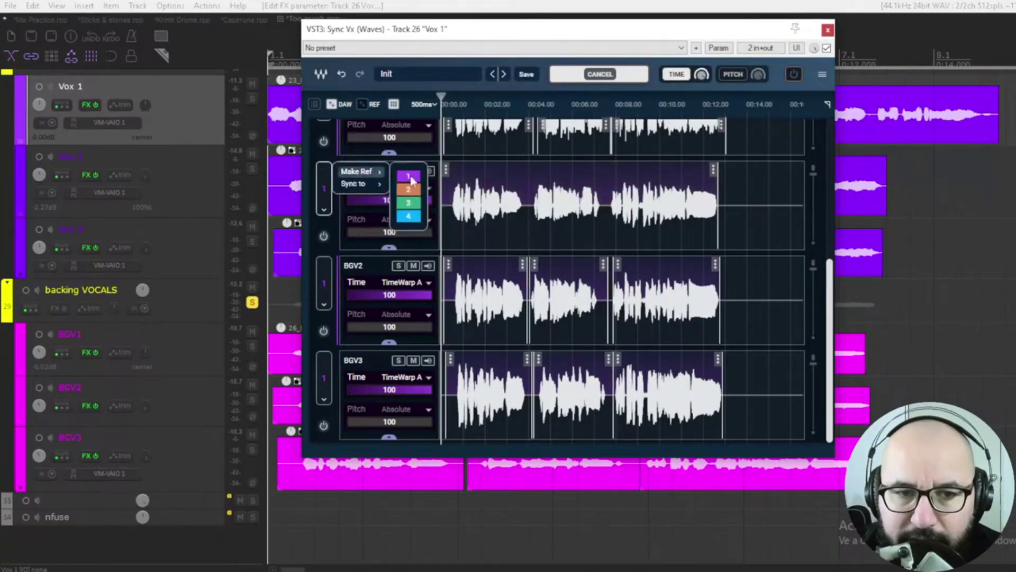
left_click(412, 192)
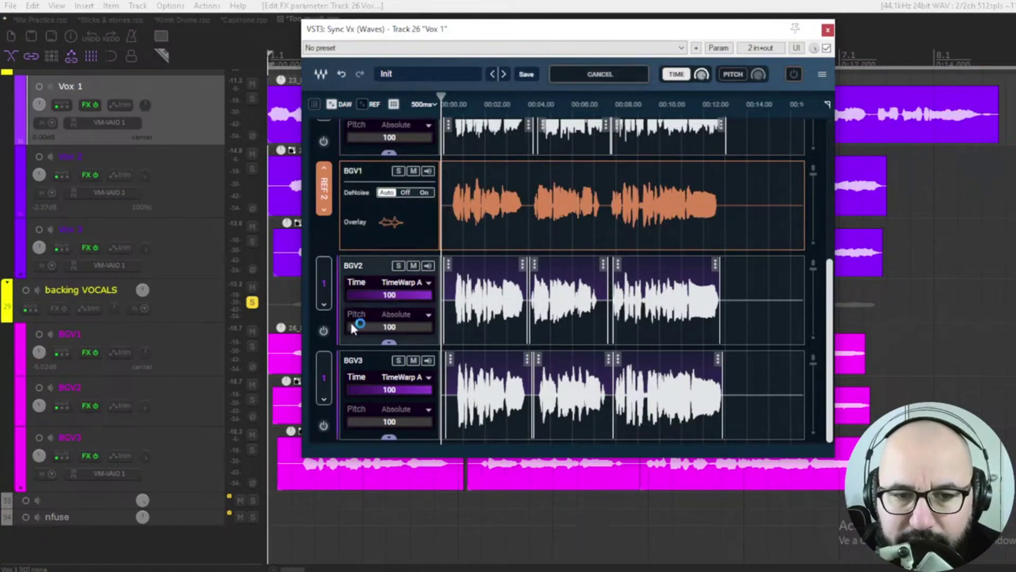
Step: Sync BGV2 and BGV3 to reference 2
left_click(325, 306)
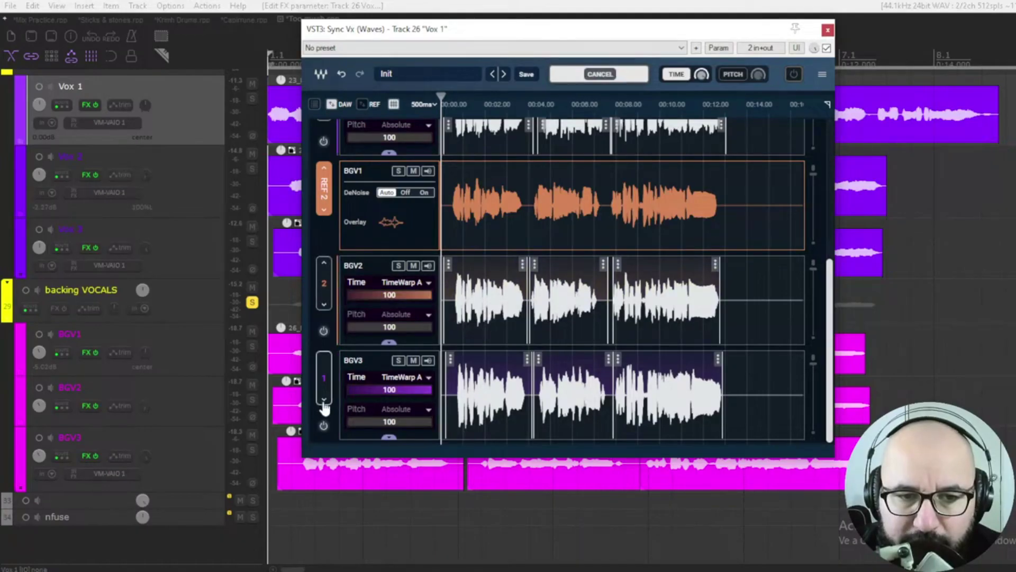
left_click(324, 400)
left_click_drag(831, 354, 835, 212)
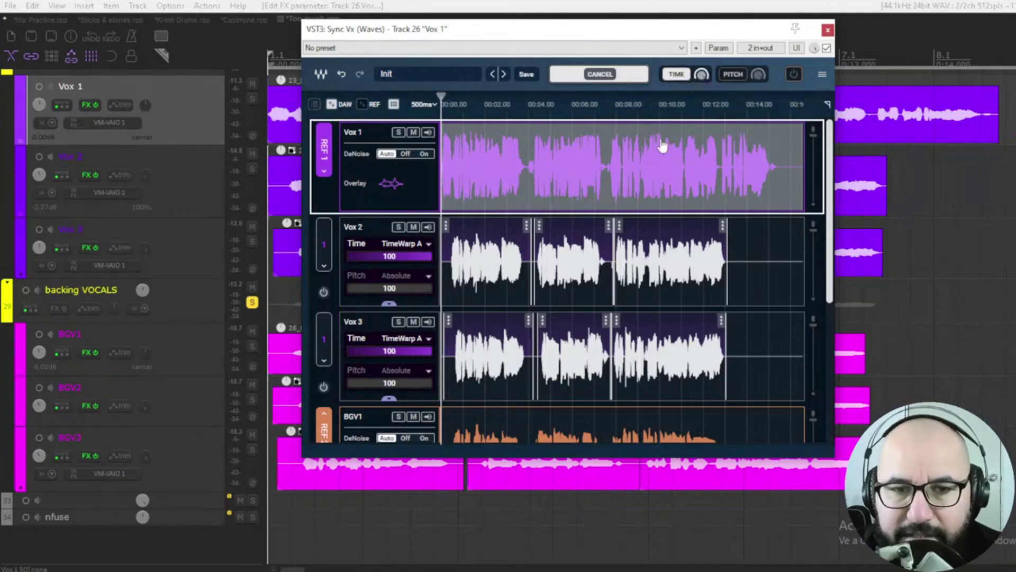
Step: Try the global Time Sync adjustment, and switch global pitch sync on and back off
mouse_move(700, 78)
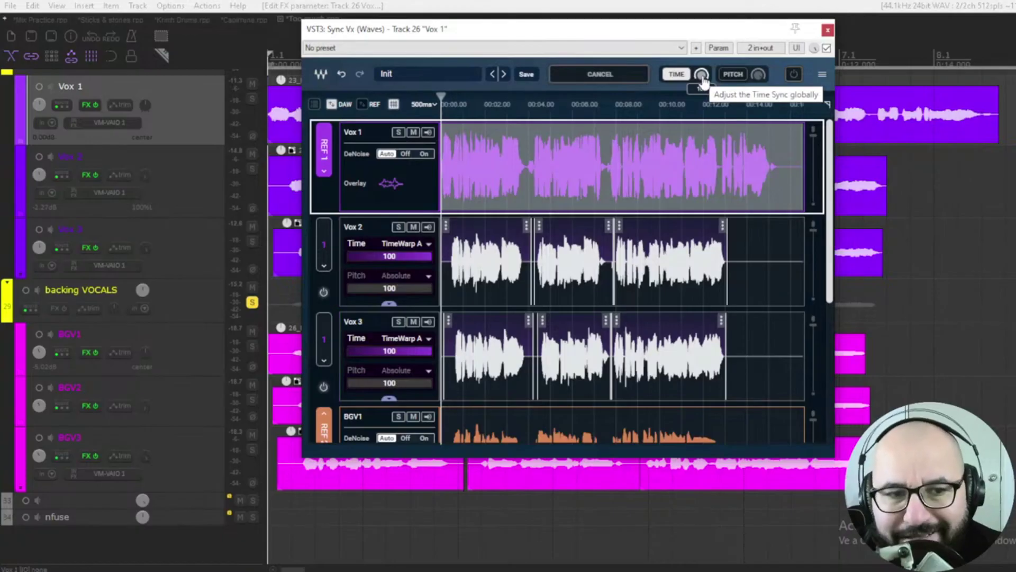
left_click_drag(701, 74, 702, 68)
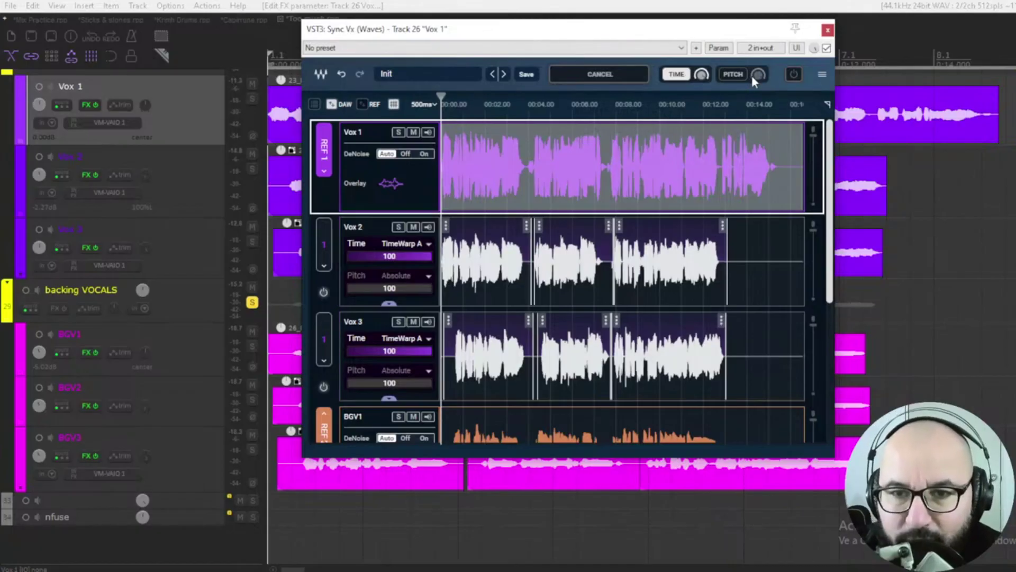
left_click(731, 76)
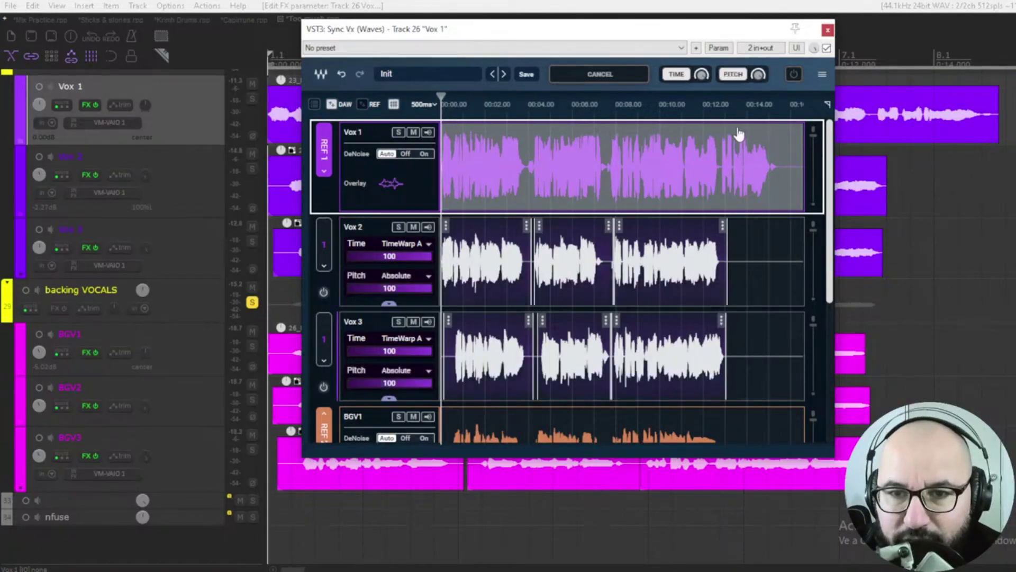
left_click(733, 75)
Step: Reposition the plug-in window and briefly play back the vocals while Sync Vx is processing
left_click_drag(534, 31, 504, 38)
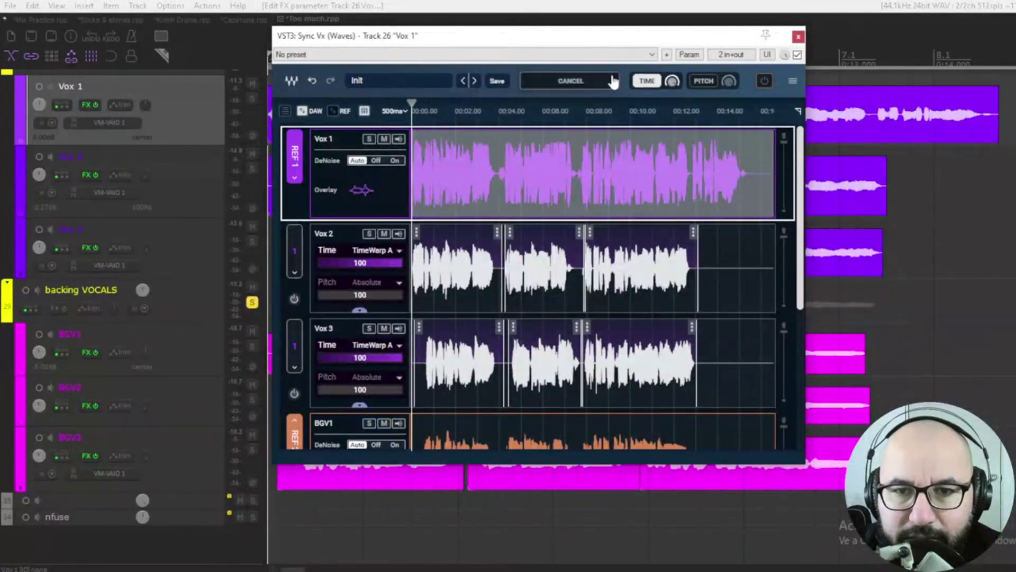
mouse_move(501, 38)
left_mouse_down()
mouse_move(627, 65)
mouse_move(505, 52)
left_mouse_up()
key("space")
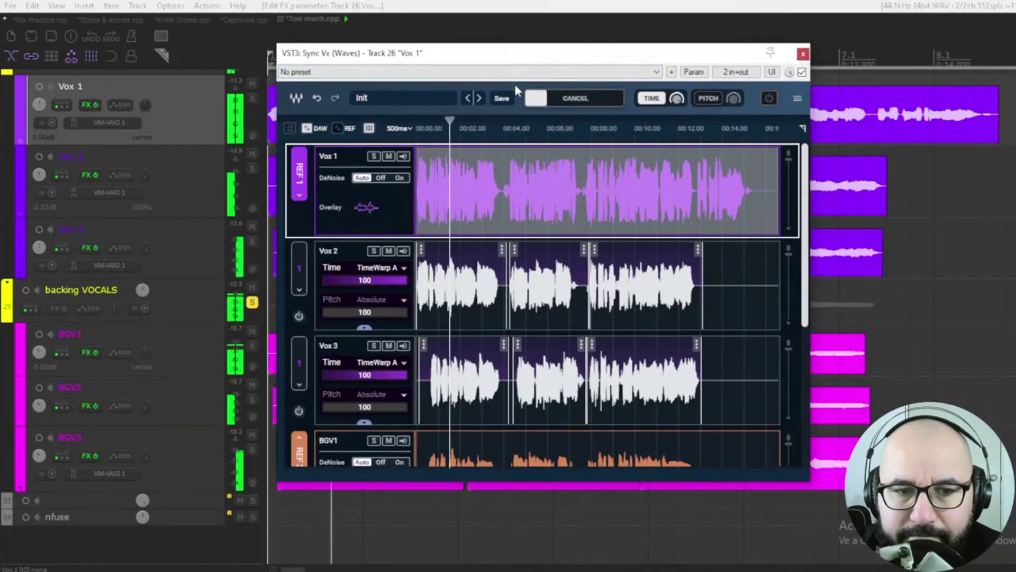
key("space")
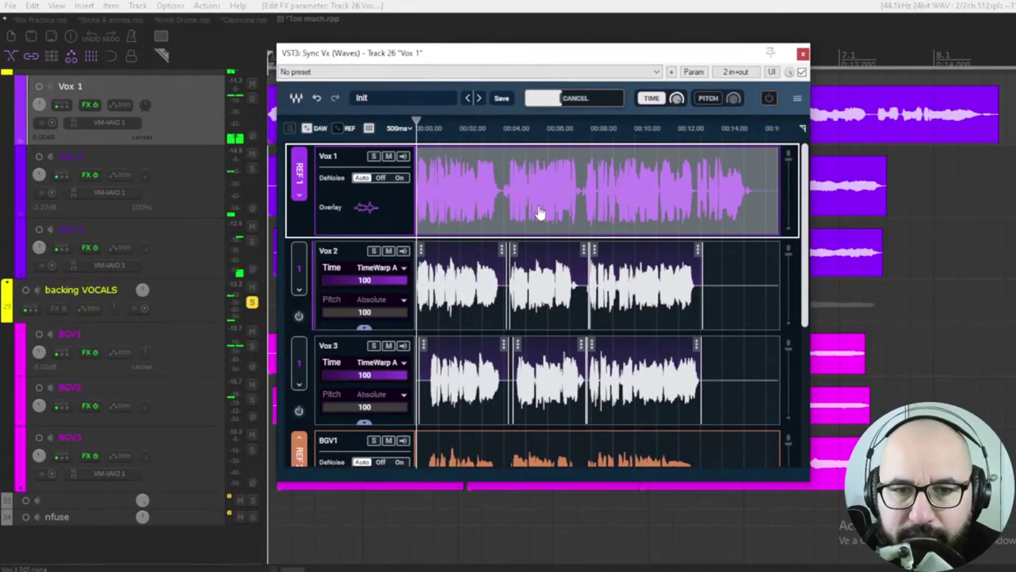
Step: Play the vocals from the start and compare the backing and double tracks with their references during processing
left_click_drag(804, 238, 808, 381)
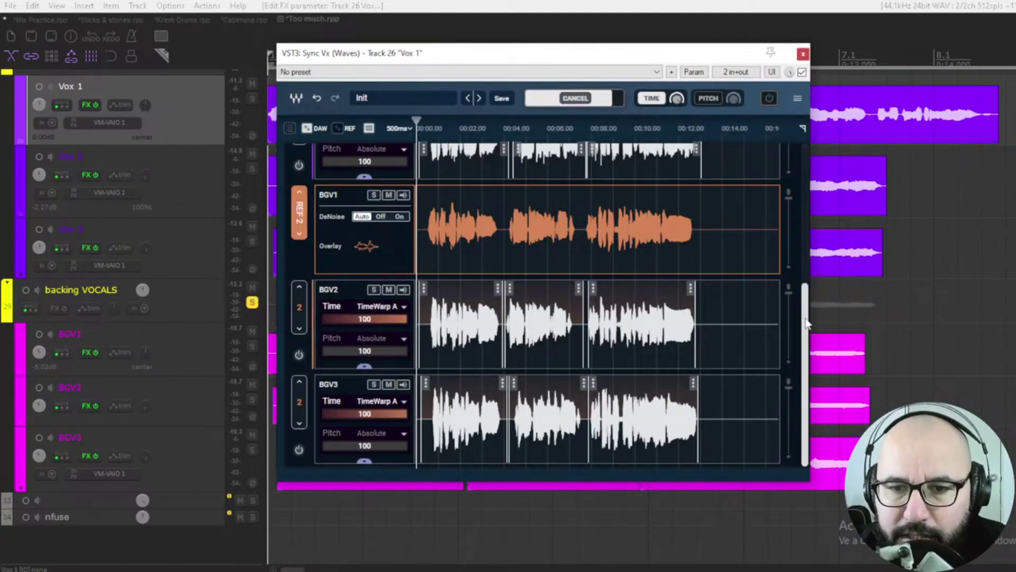
left_click_drag(806, 322, 805, 293)
key("space")
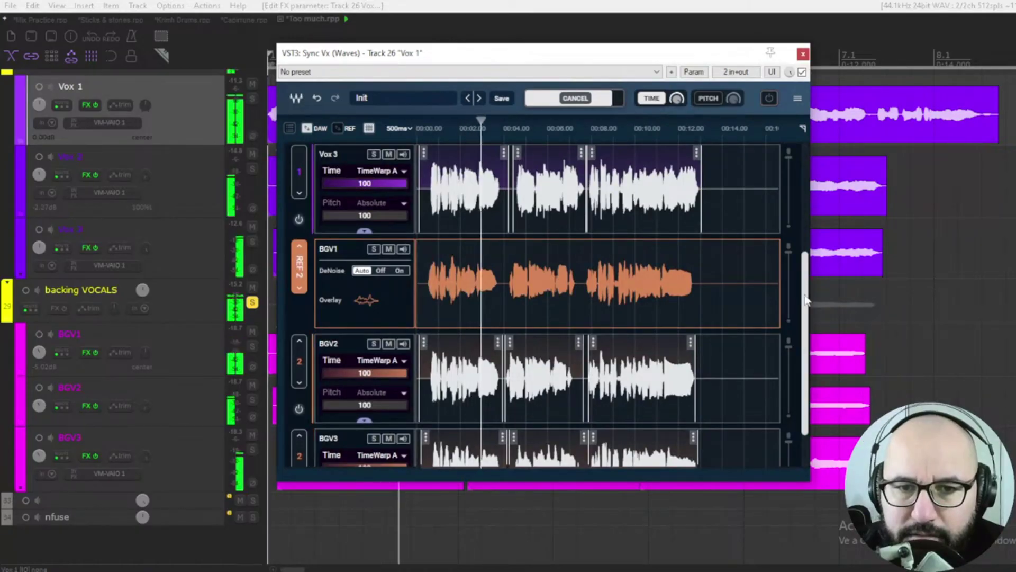
scroll(806, 299, "up", 1)
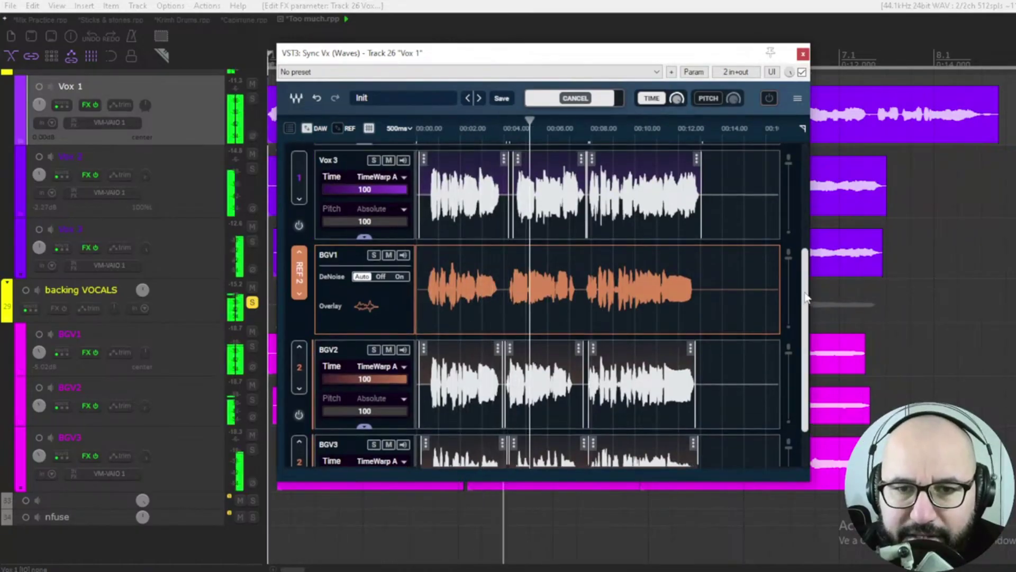
scroll(806, 295, "up", 3)
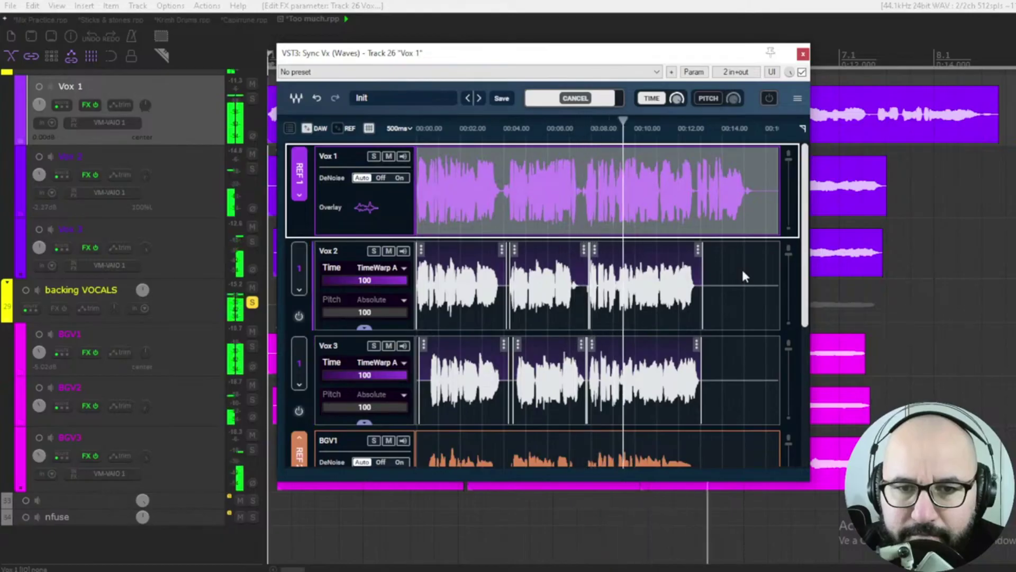
key("space")
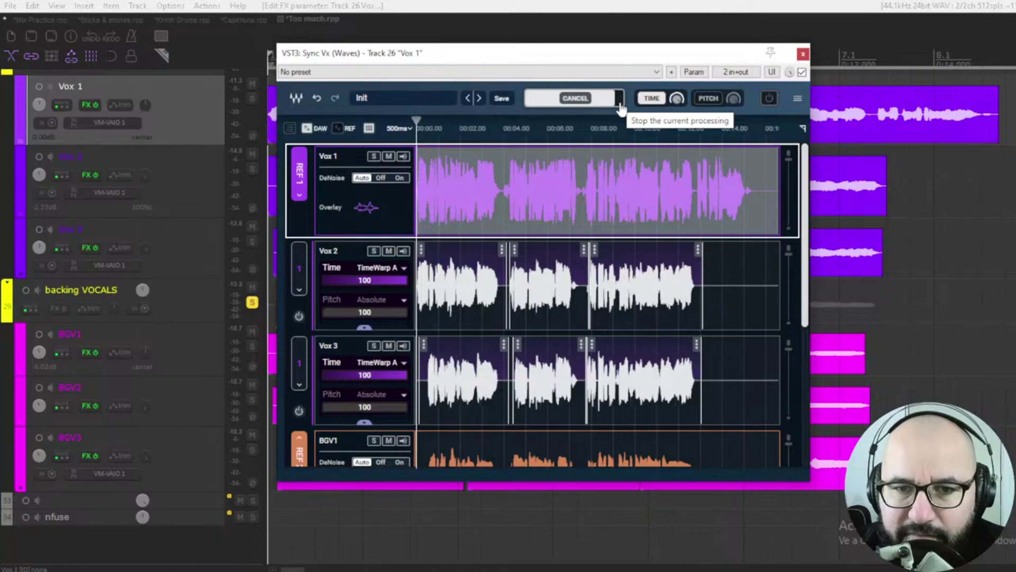
Step: Play the processed vocals from the start and inspect the synced double and backing waveforms
mouse_move(805, 233)
left_mouse_down()
mouse_move(794, 390)
mouse_move(804, 214)
left_mouse_up()
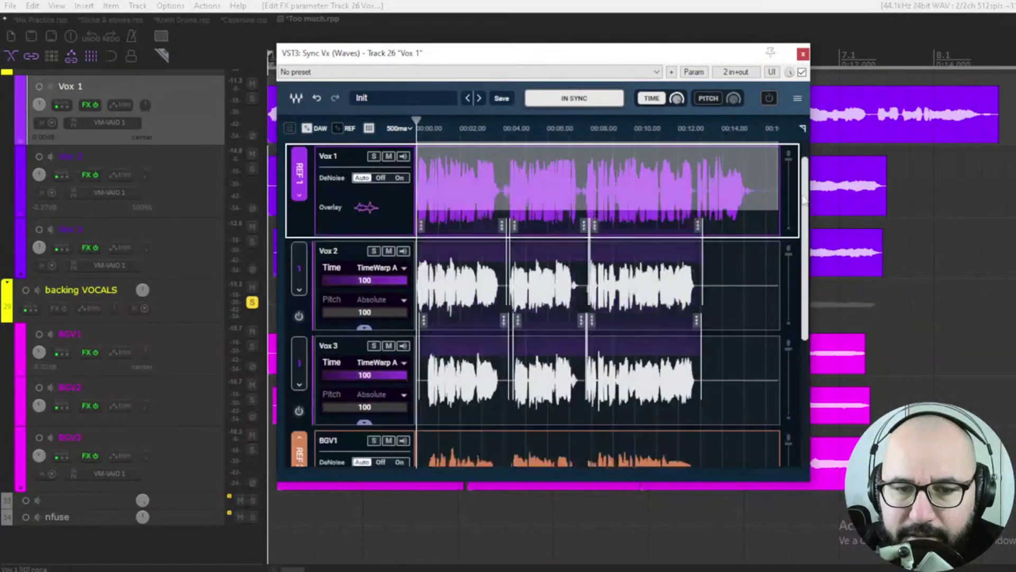
key("space")
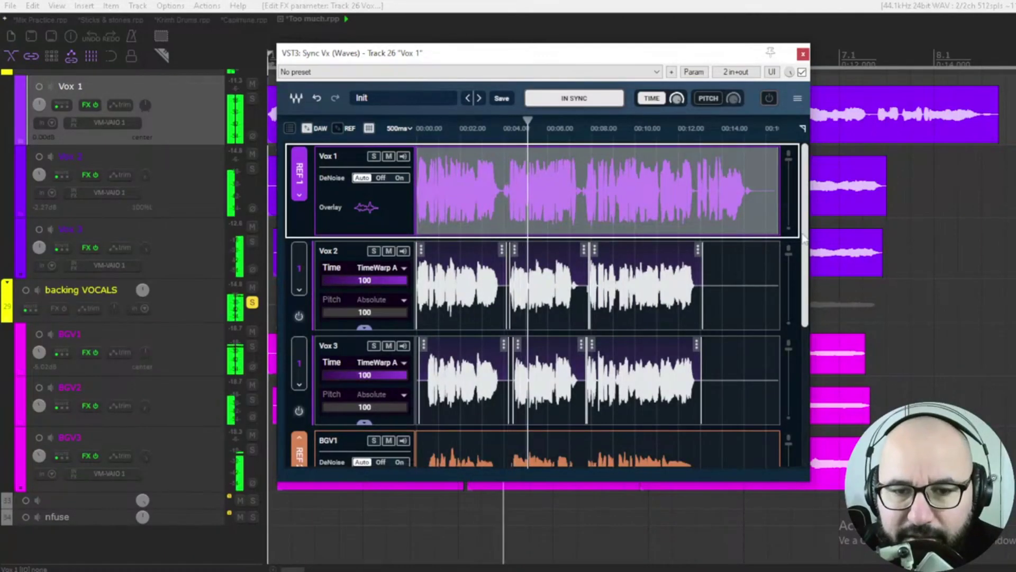
scroll(780, 288, "down", 3)
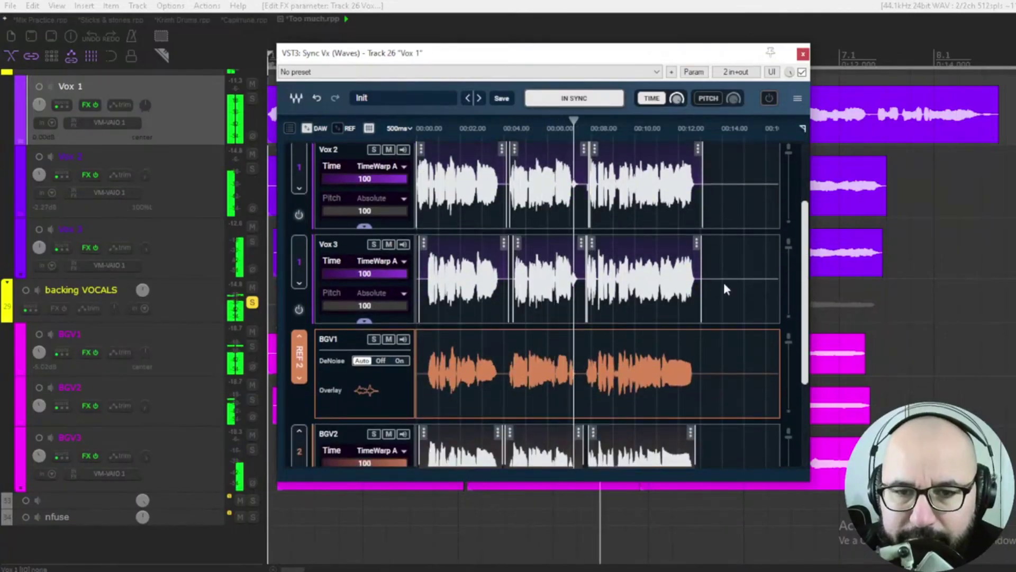
key("space")
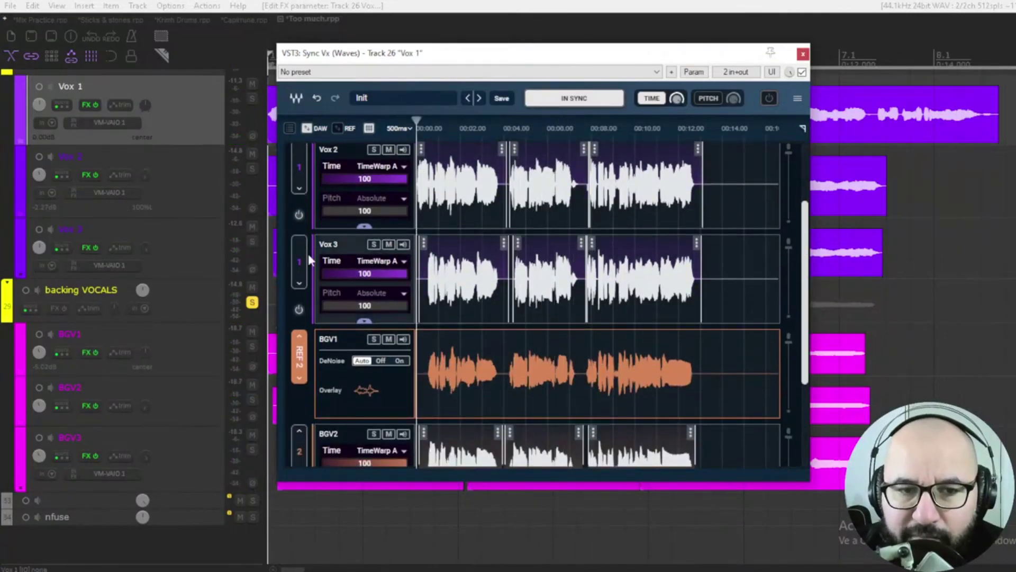
Step: Widen the Sync Vx window and play the vocals while reviewing the lead, double and backing waveforms
left_click_drag(277, 253, 78, 255)
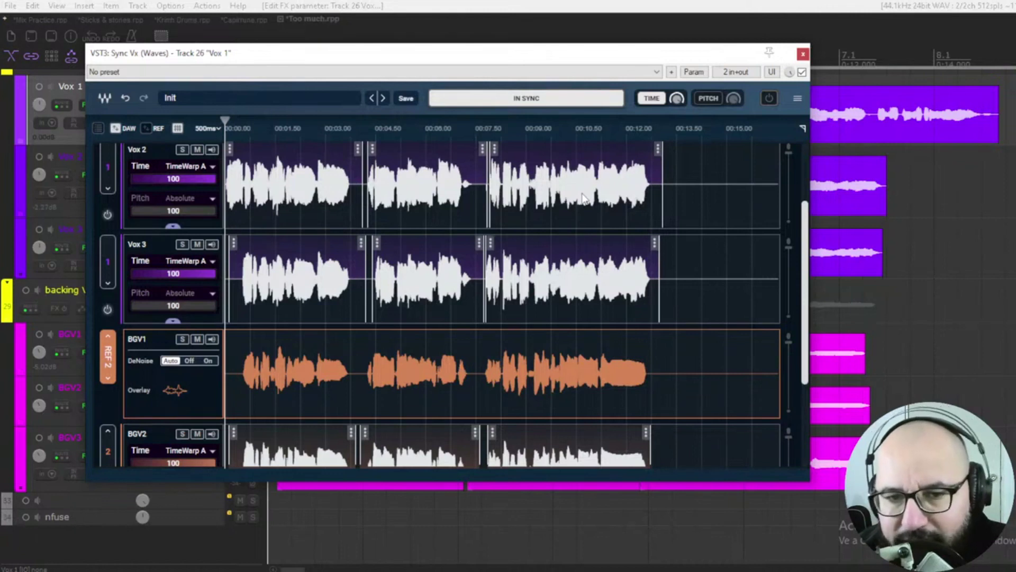
key("space")
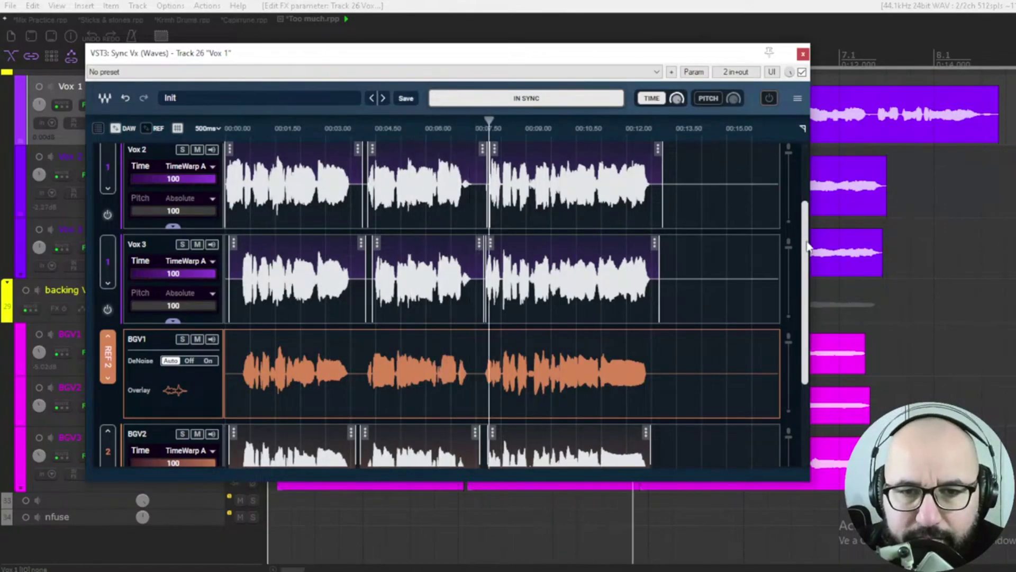
scroll(794, 249, "down", 2)
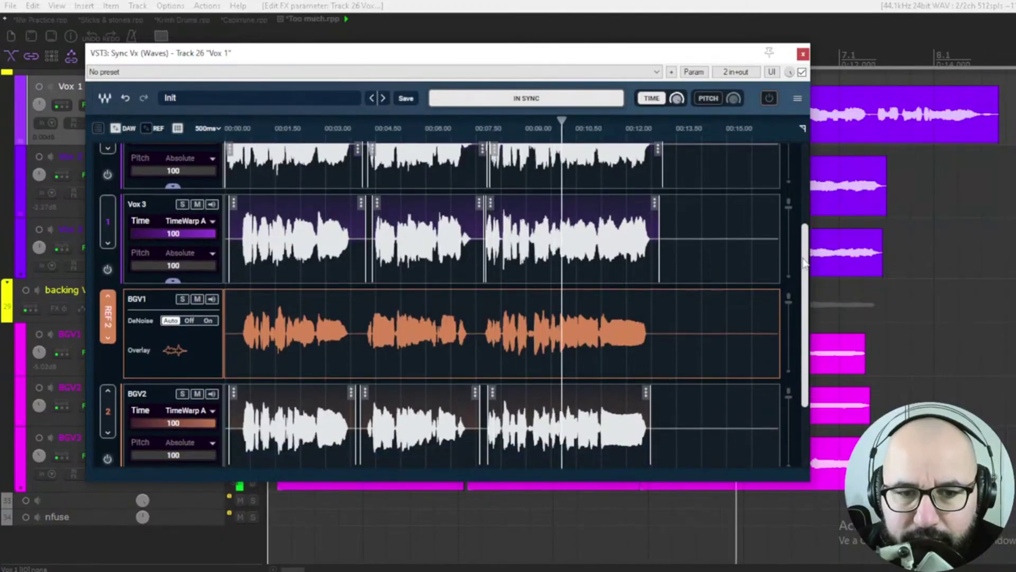
scroll(789, 206, "up", 5)
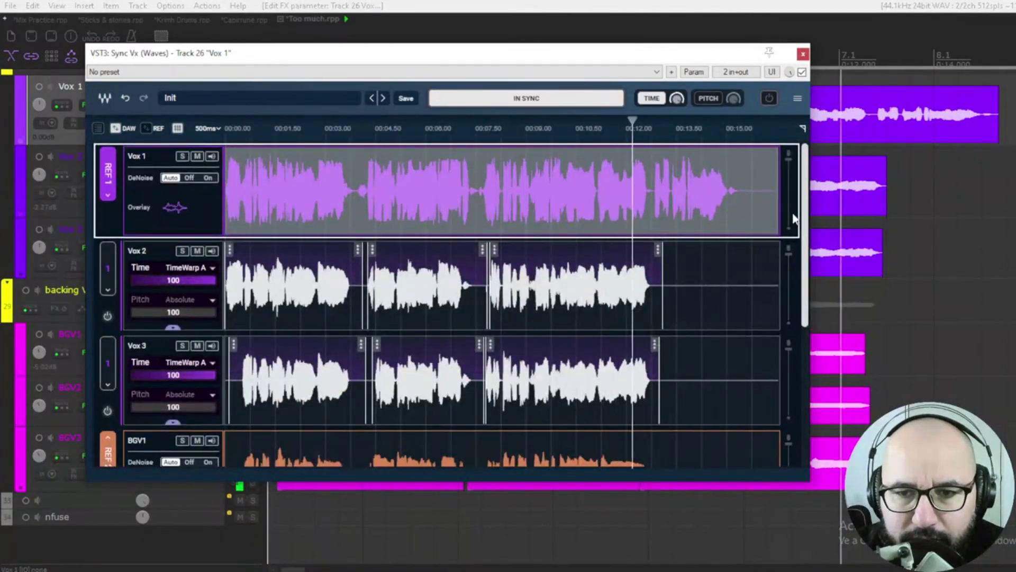
key("space")
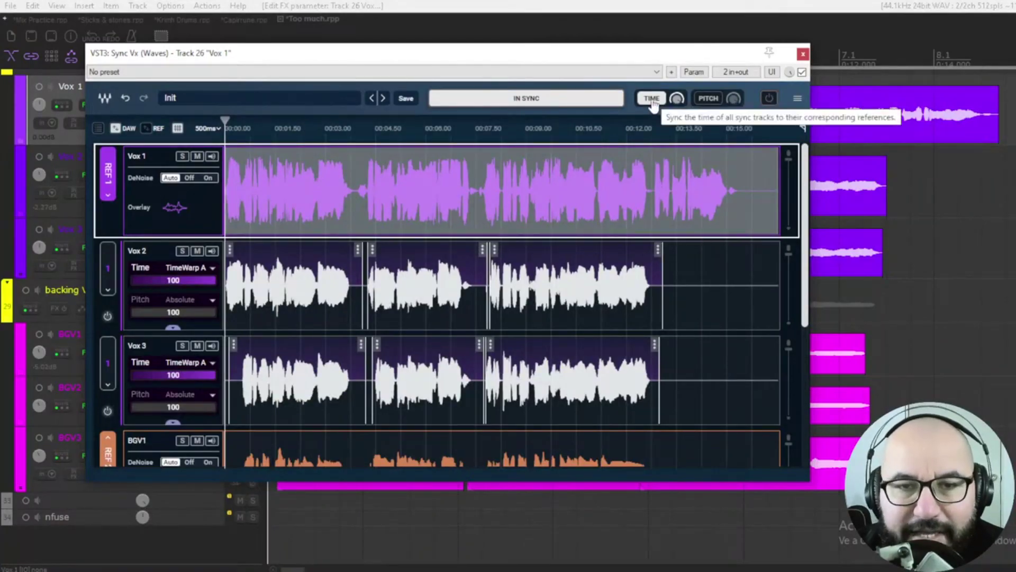
Step: Compare the backing and double waveforms with their references by switching global Time sync off and back on
left_click_drag(804, 220, 805, 354)
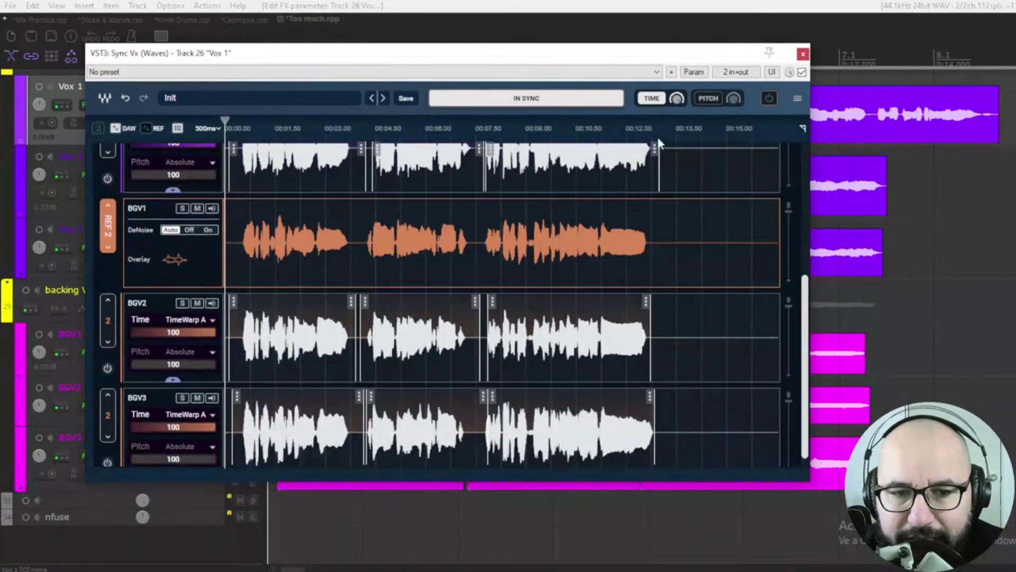
left_click(651, 99)
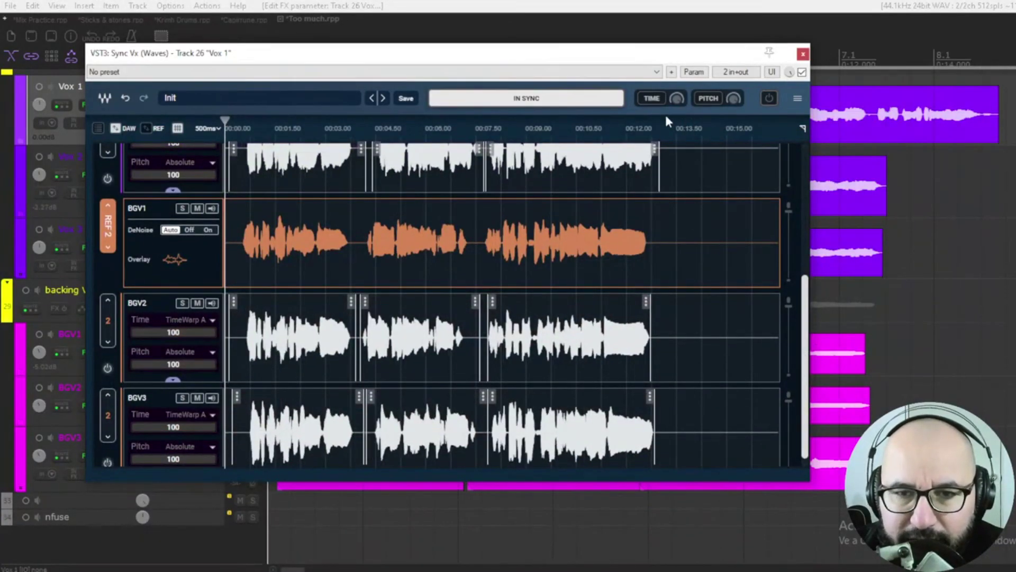
left_click(651, 99)
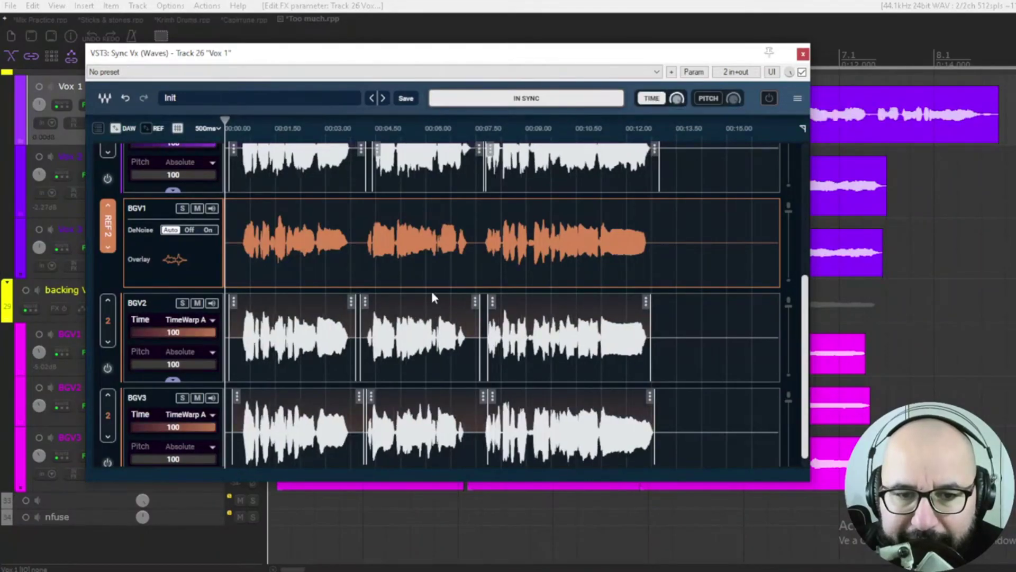
left_click_drag(805, 366, 800, 251)
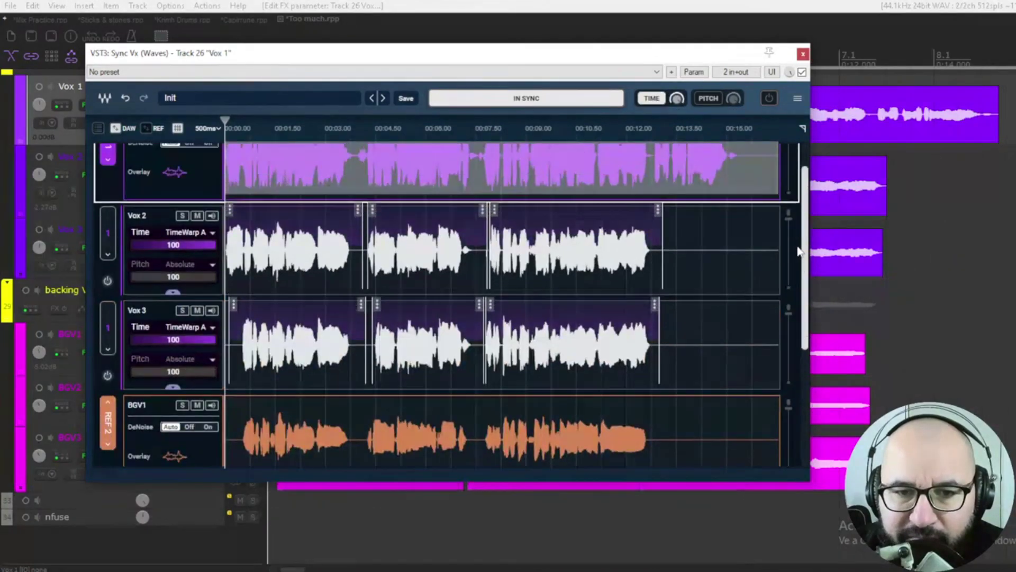
left_click(652, 100)
left_click(652, 99)
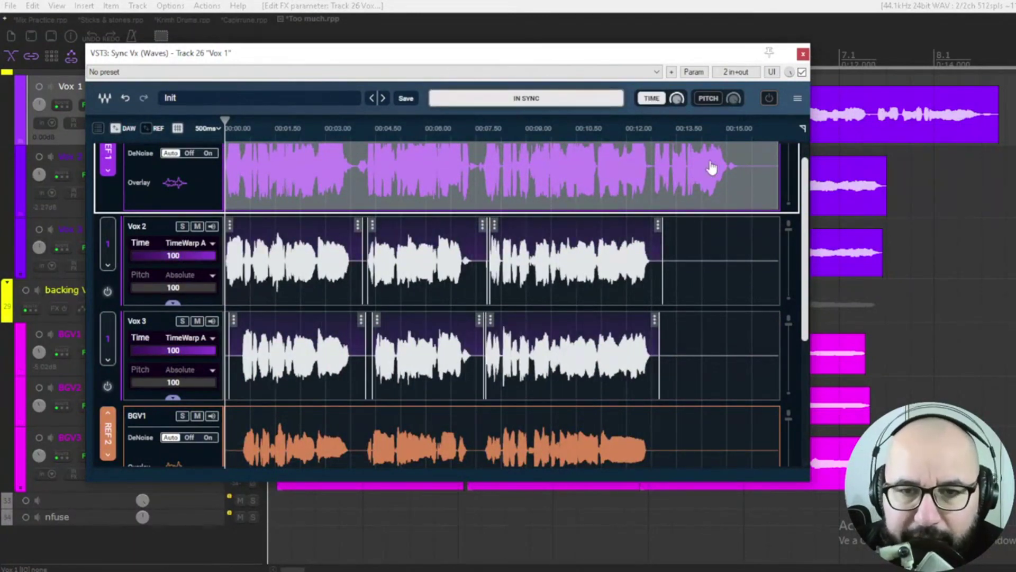
Step: Play the vocals and compare the alignment by ear with global Time sync switched off and back on
key("space")
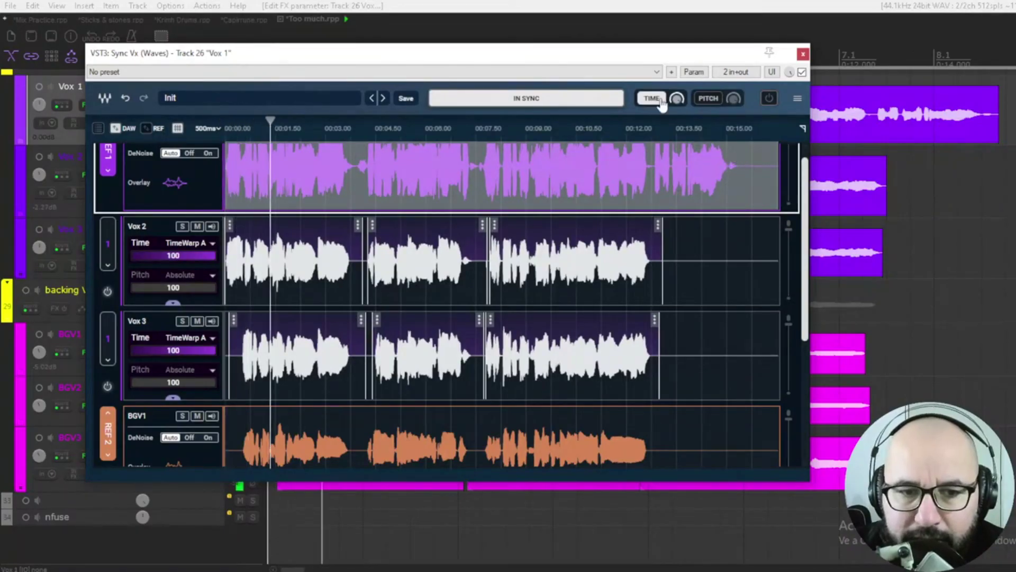
left_click(651, 100)
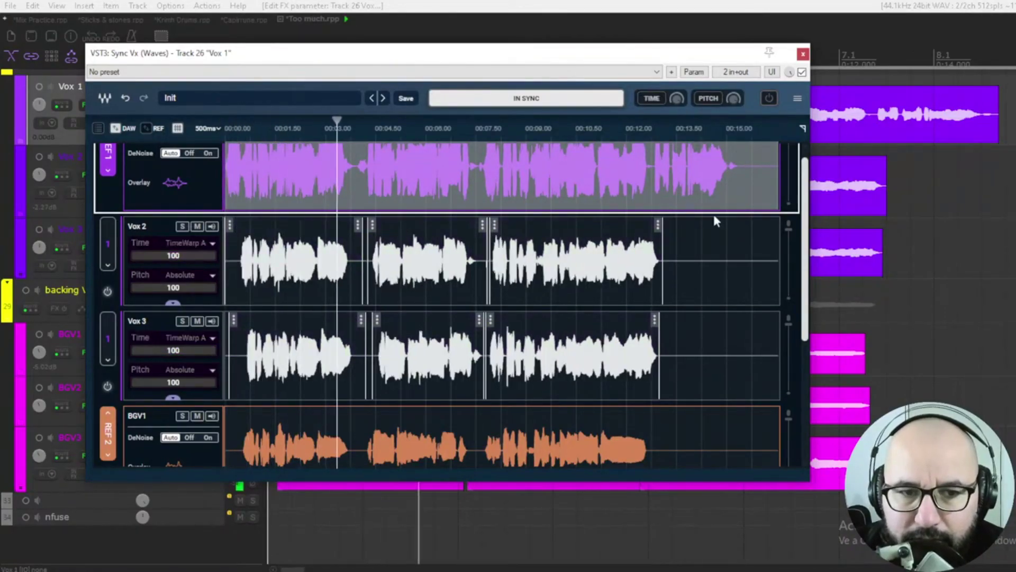
left_click(651, 100)
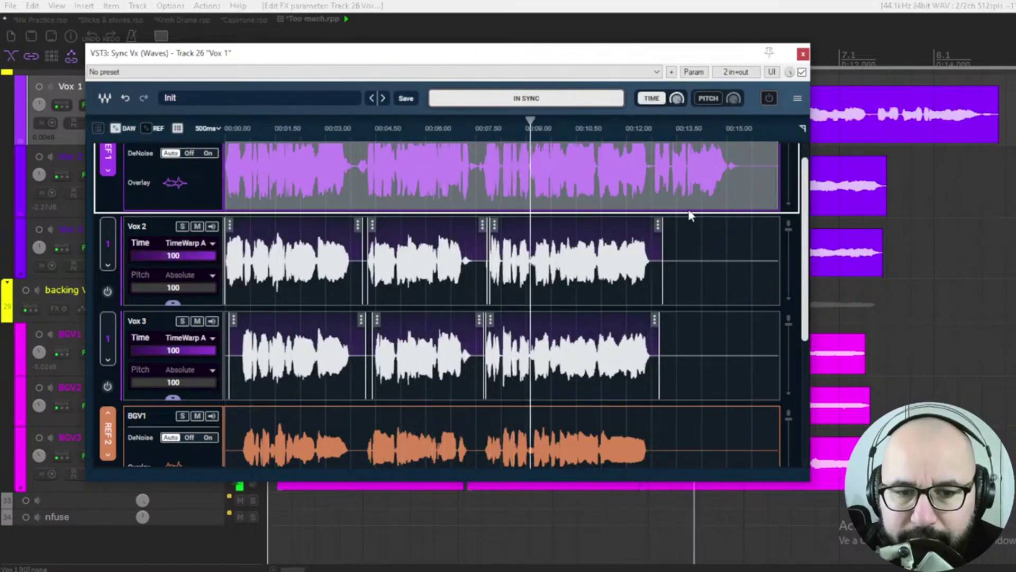
key("space")
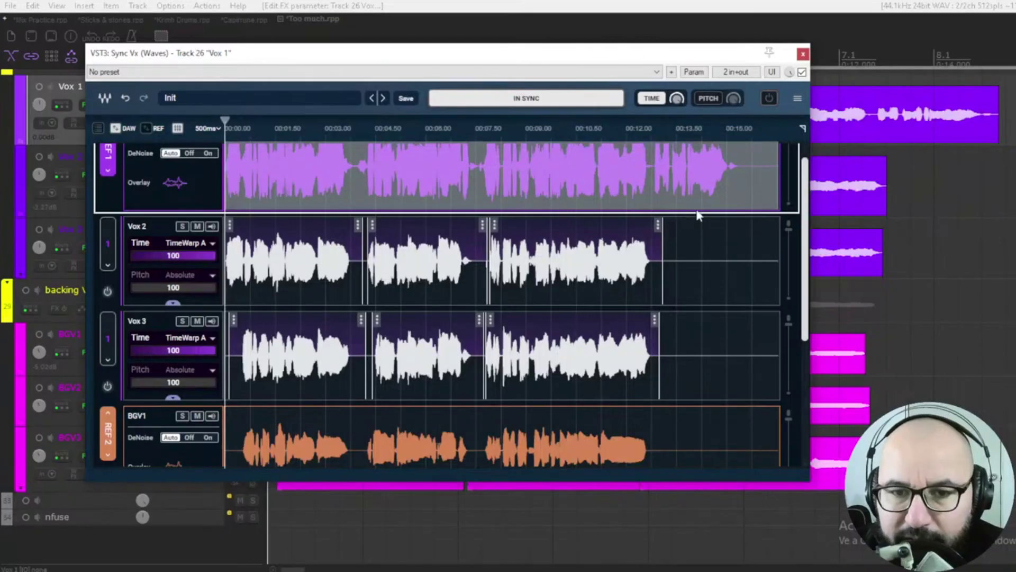
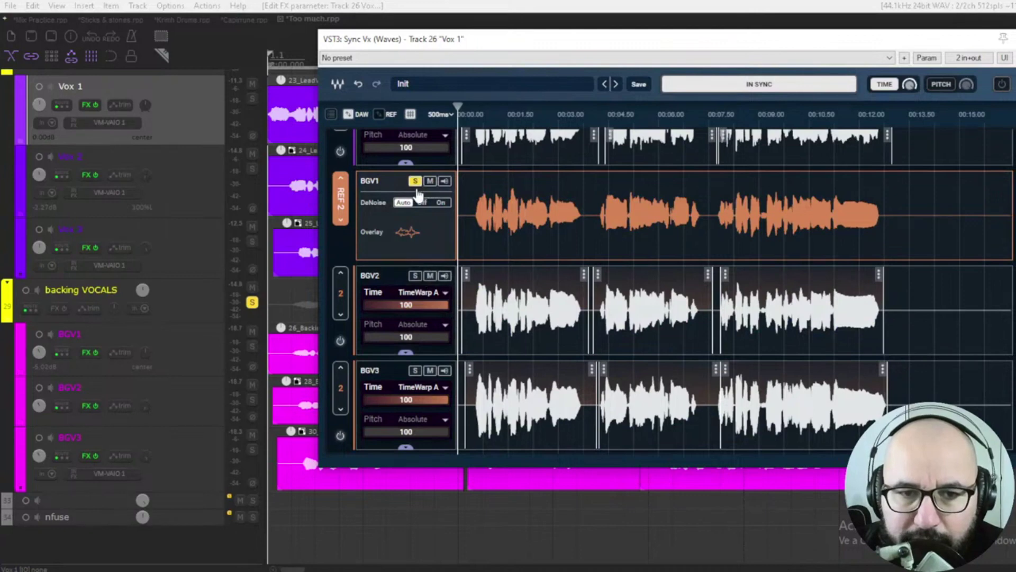
Step: Solo BGV2 and BGV3 together with BGV1 and play the time-synced backing vocals
left_click(416, 275)
left_click(415, 370)
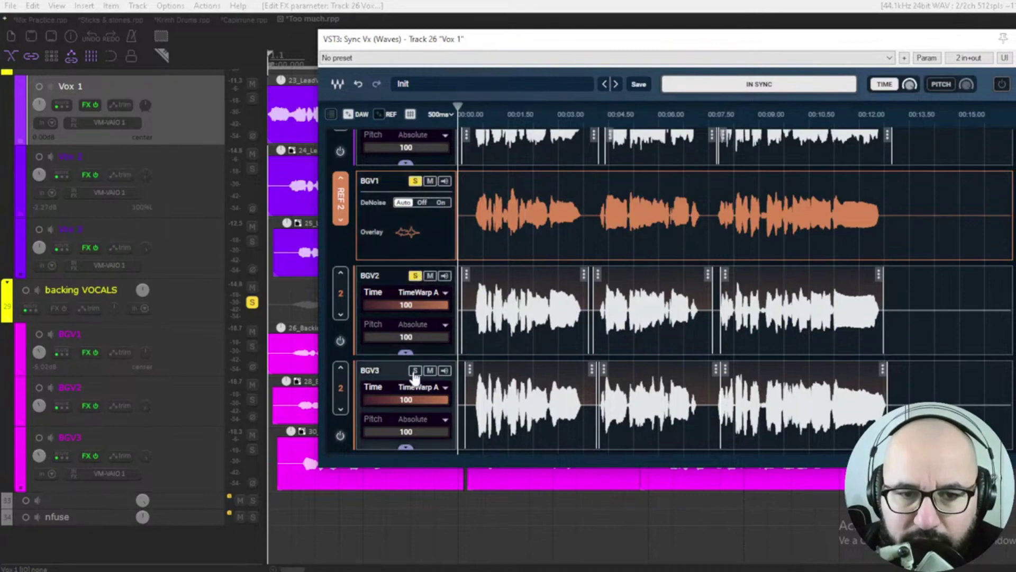
key("space")
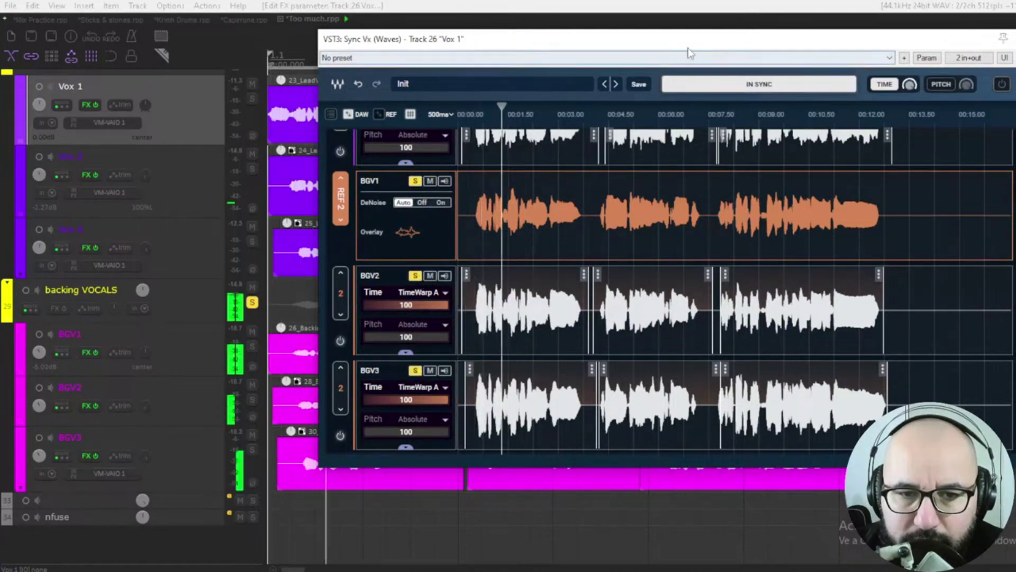
left_click_drag(704, 45, 551, 53)
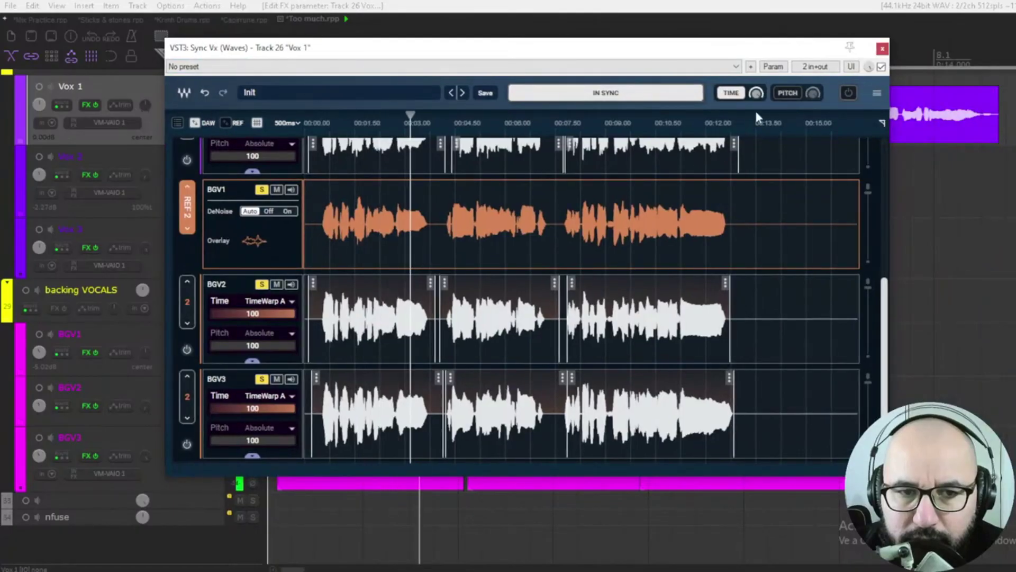
key("space")
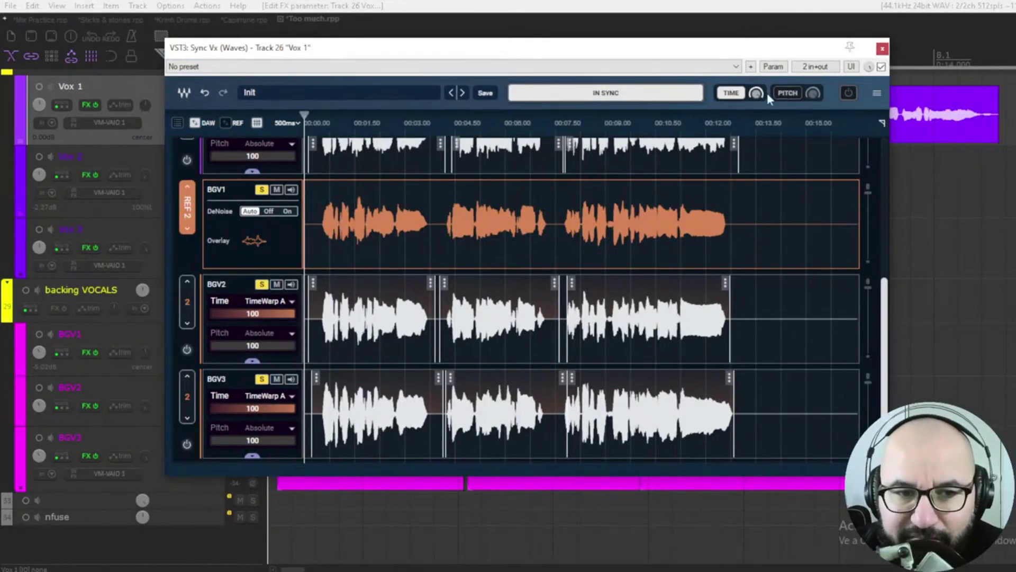
Step: Switch on global Pitch sync and play the soloed backing vocals with it
scroll(501, 253, "up", 3)
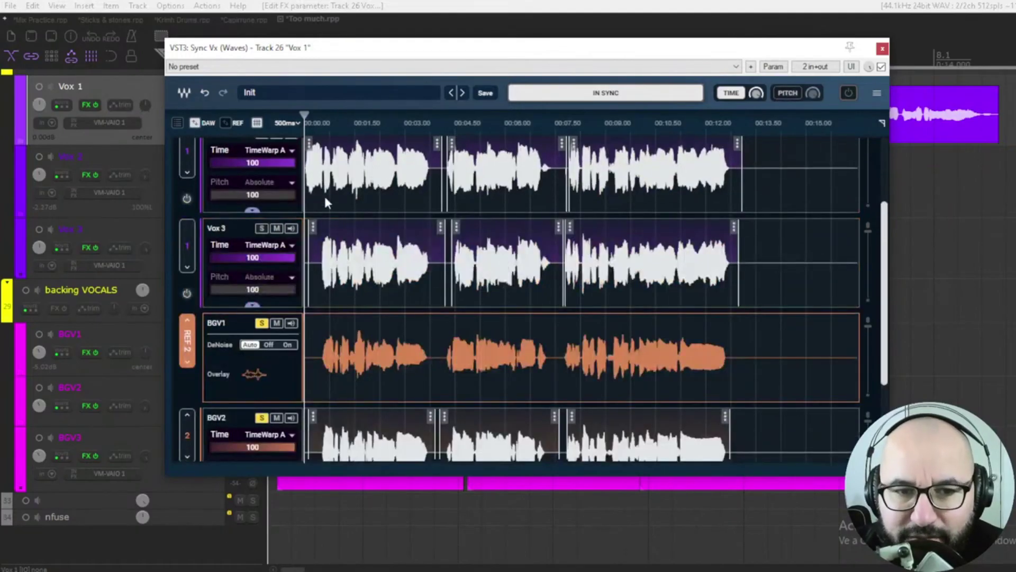
scroll(742, 172, "down", 3)
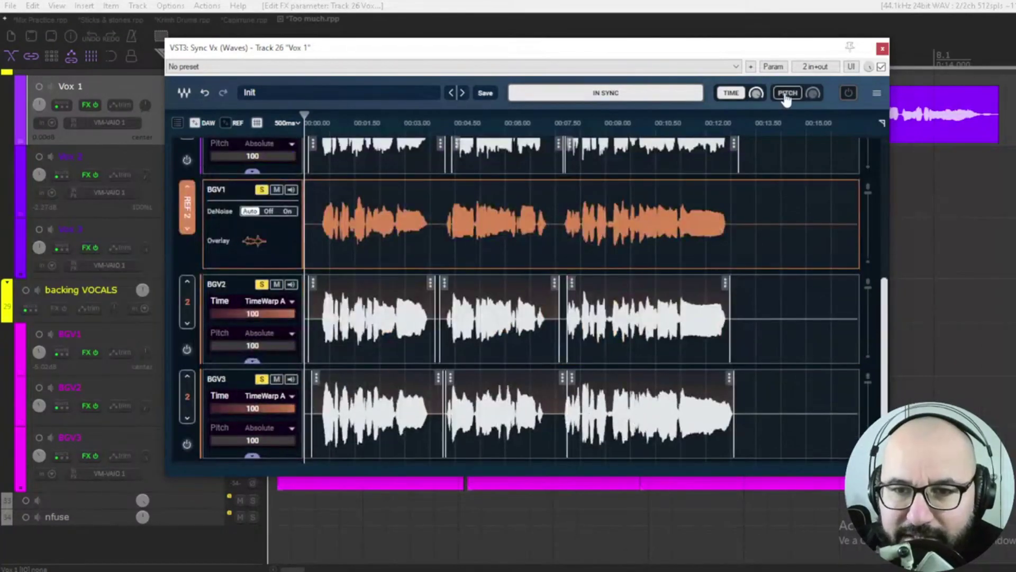
left_click(786, 96)
key("space")
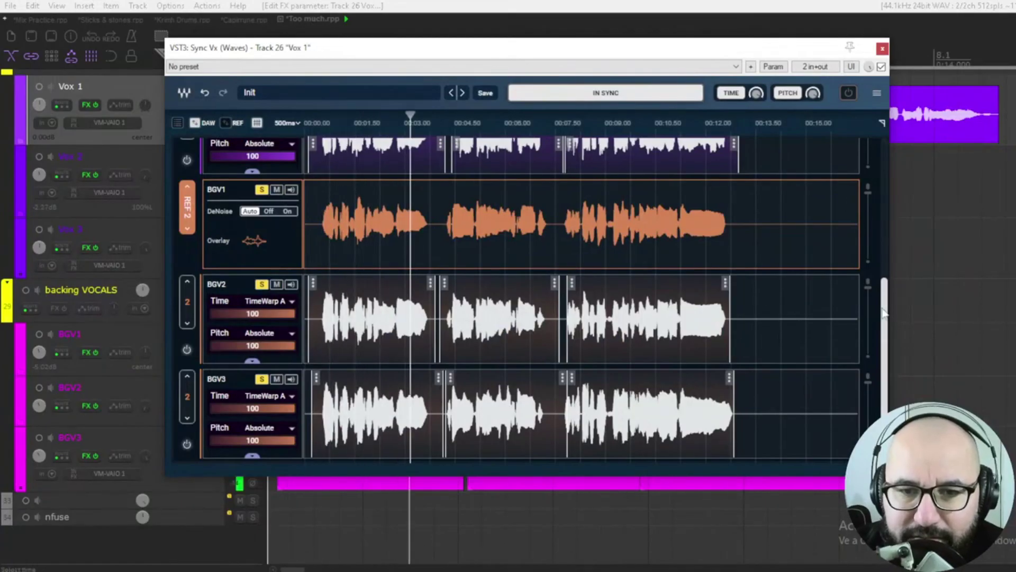
key("space")
Step: Remove the solo from BGV1, BGV2 and BGV3
left_click_drag(884, 314, 887, 160)
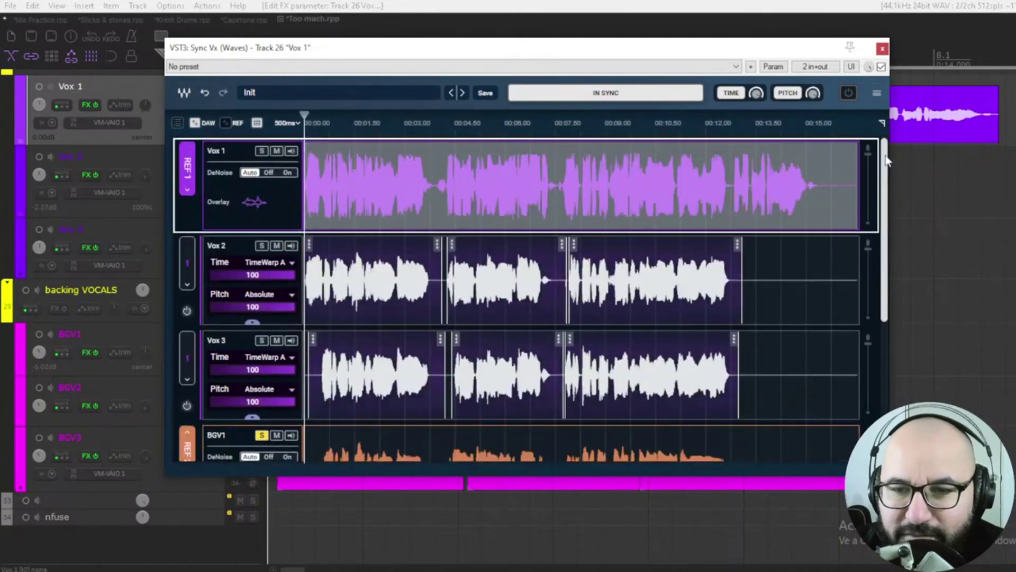
scroll(290, 390, "down", 5)
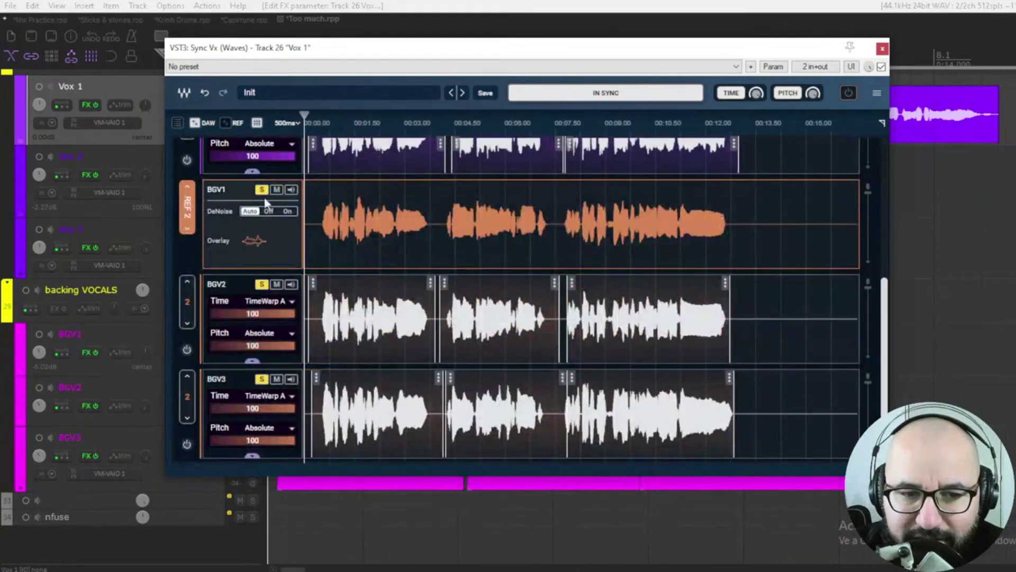
left_click(261, 285)
left_click(262, 379)
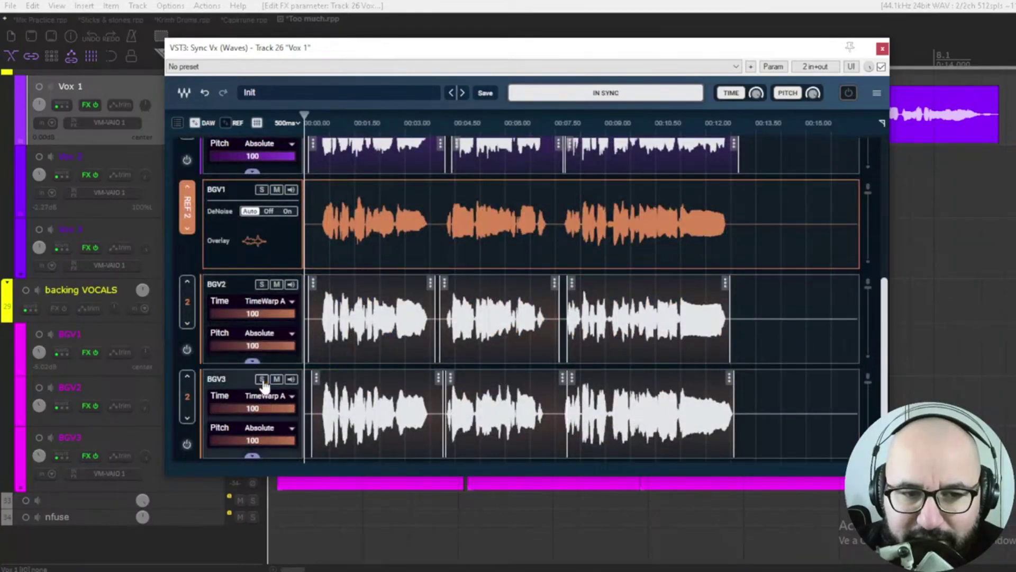
Step: Play all the vocals together and switch global Pitch sync off, leaving only Time sync on
key("space")
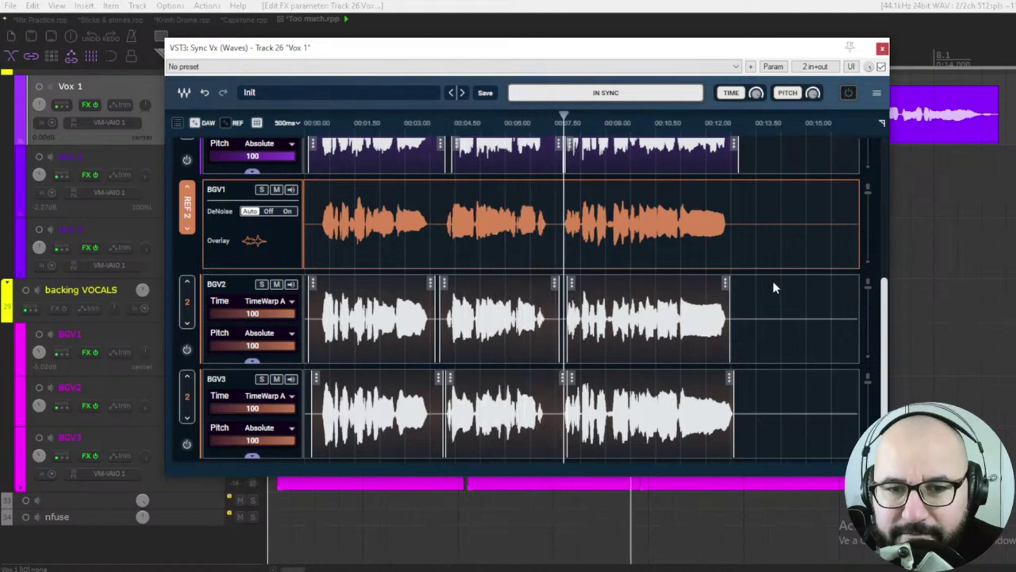
left_click(787, 93)
key("space")
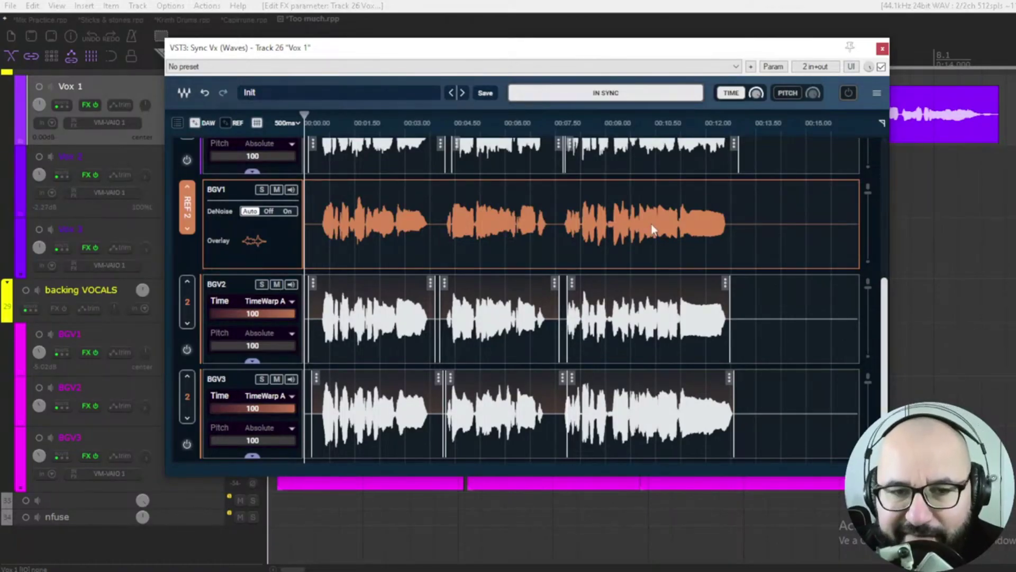
Step: Play the time-synced vocals through from the start, and bypass and re-enable the Sync Vx plug-in
key("space")
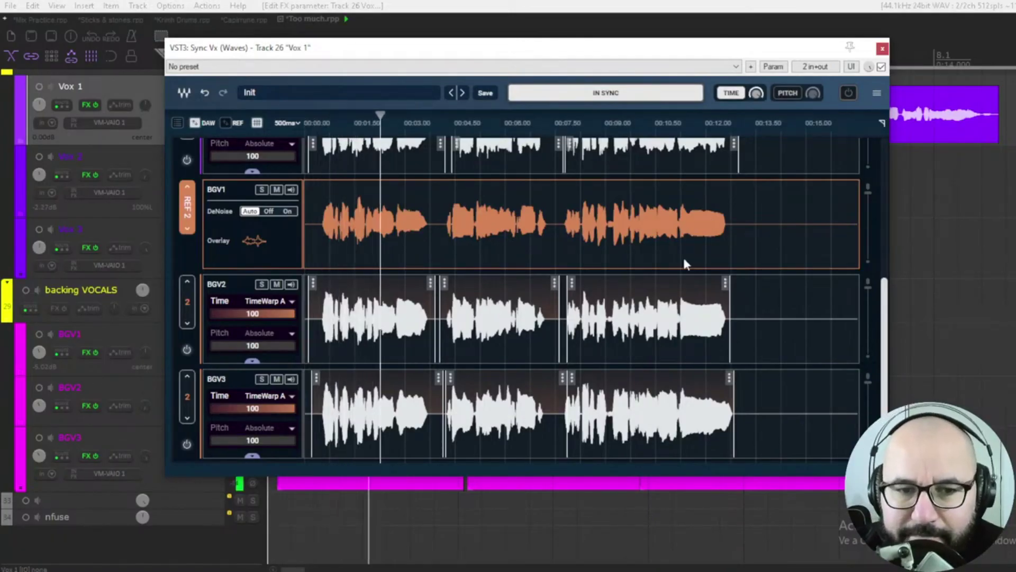
mouse_move(756, 96)
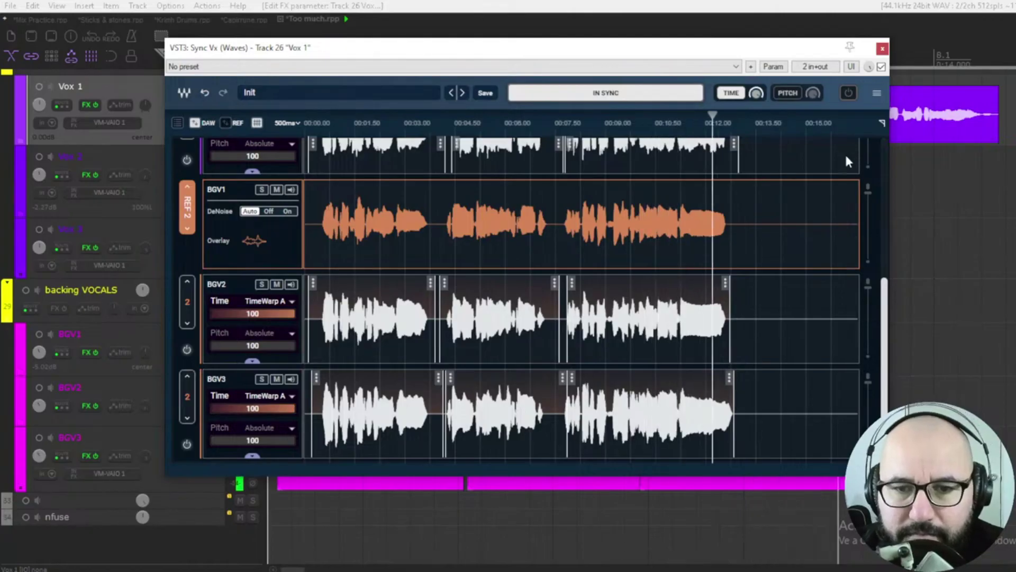
key("space")
left_click(881, 67)
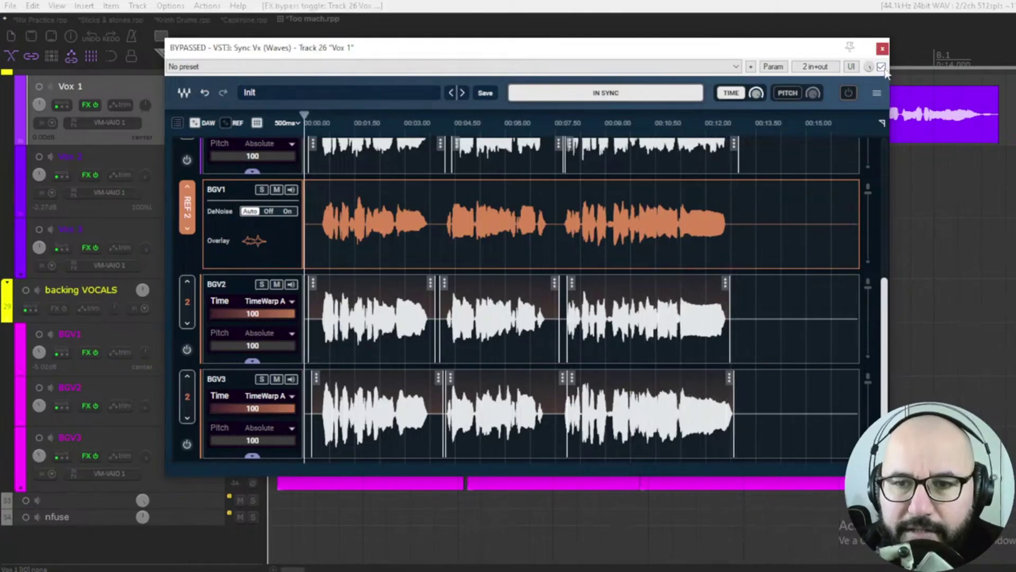
left_click(882, 67)
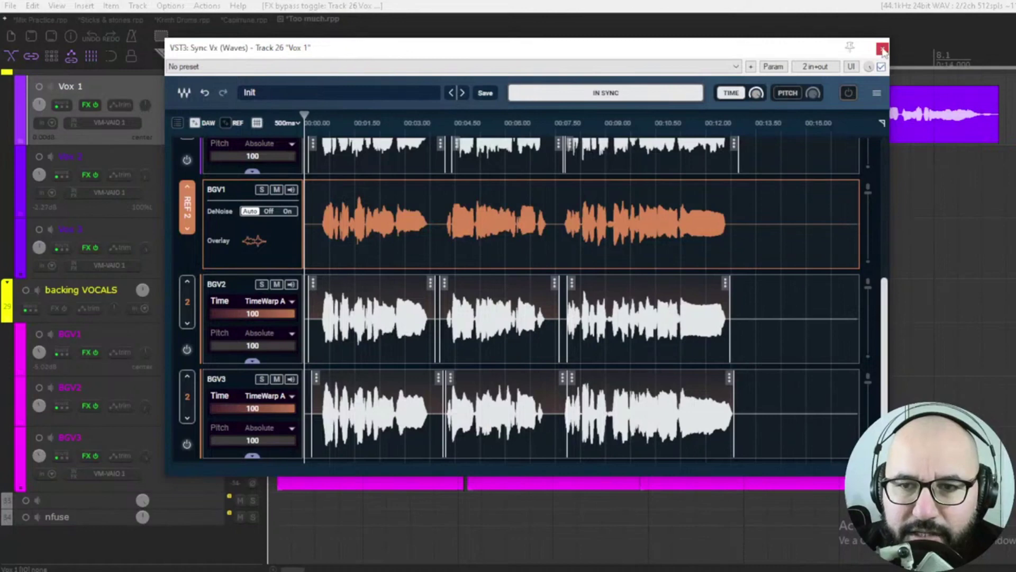
Step: Close the Sync Vx window of Vox 1 and play all the vocals from the start of the arrangement
left_click(883, 48)
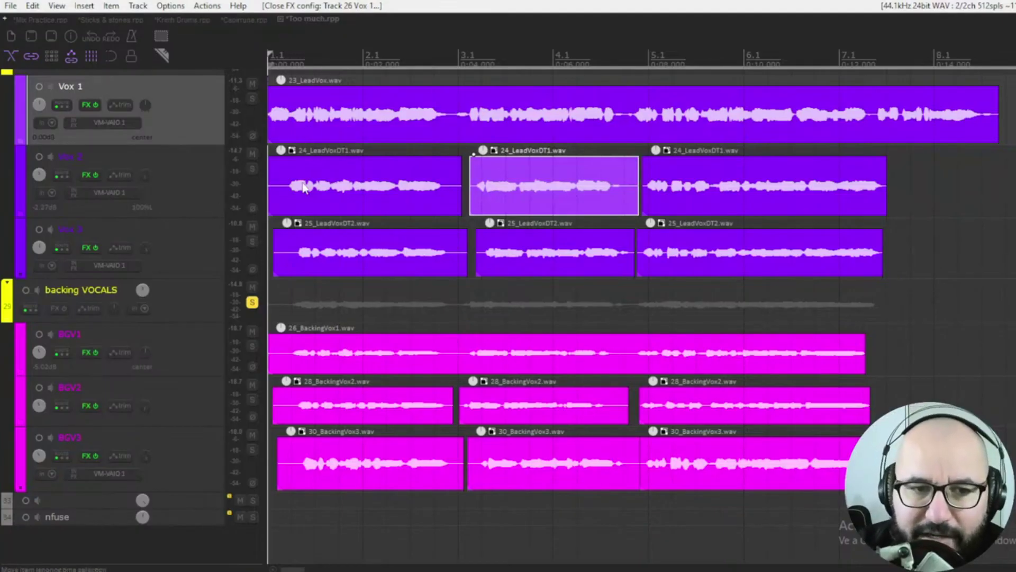
key("space")
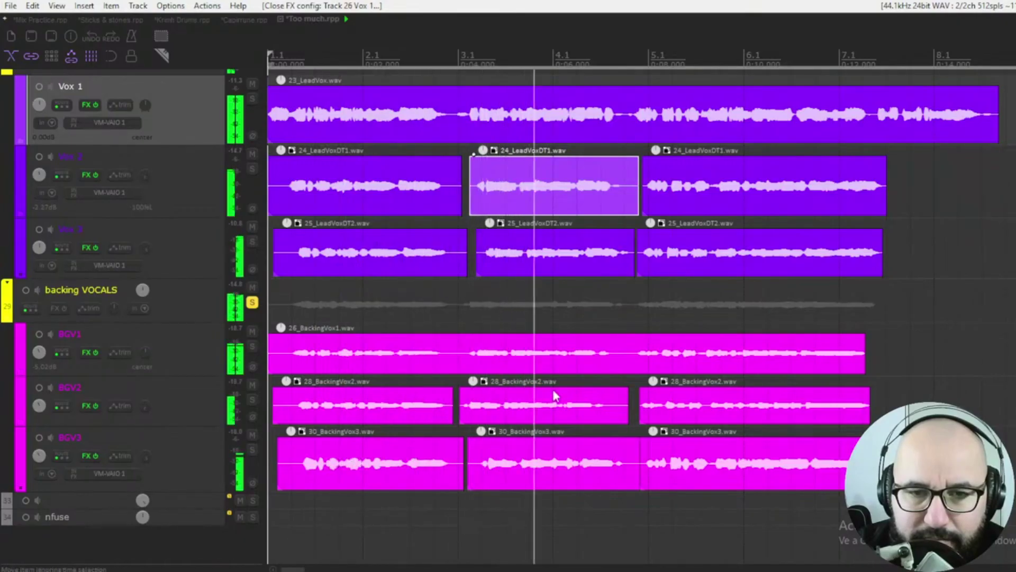
key("space")
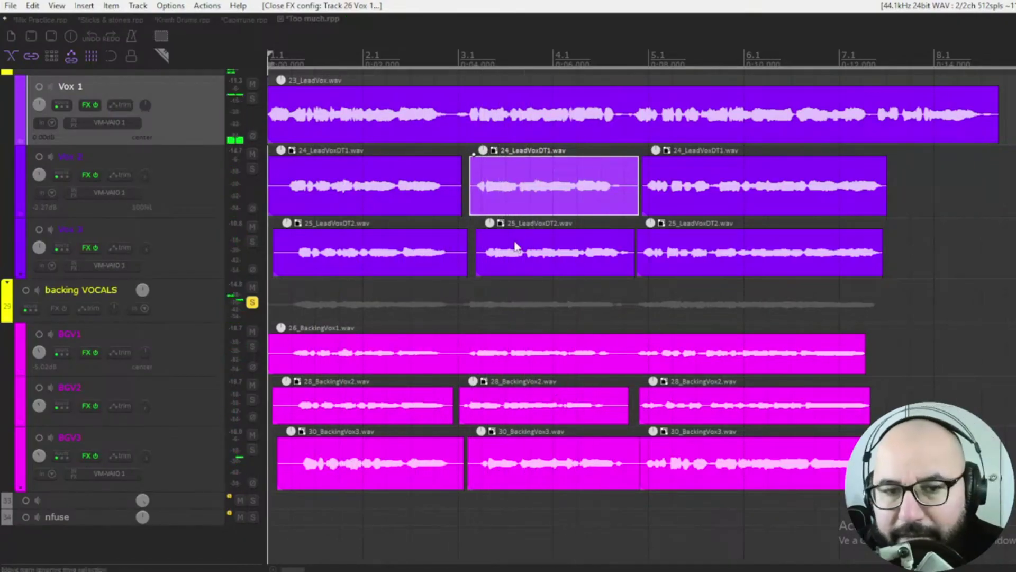
Step: Move the second 25_LeadVoxDT2 clip on Vox 3 slightly earlier so it starts level with the second Vox 2 clip
left_click(510, 257)
mouse_move(510, 258)
left_mouse_down()
mouse_move(528, 258)
mouse_move(500, 259)
left_mouse_up()
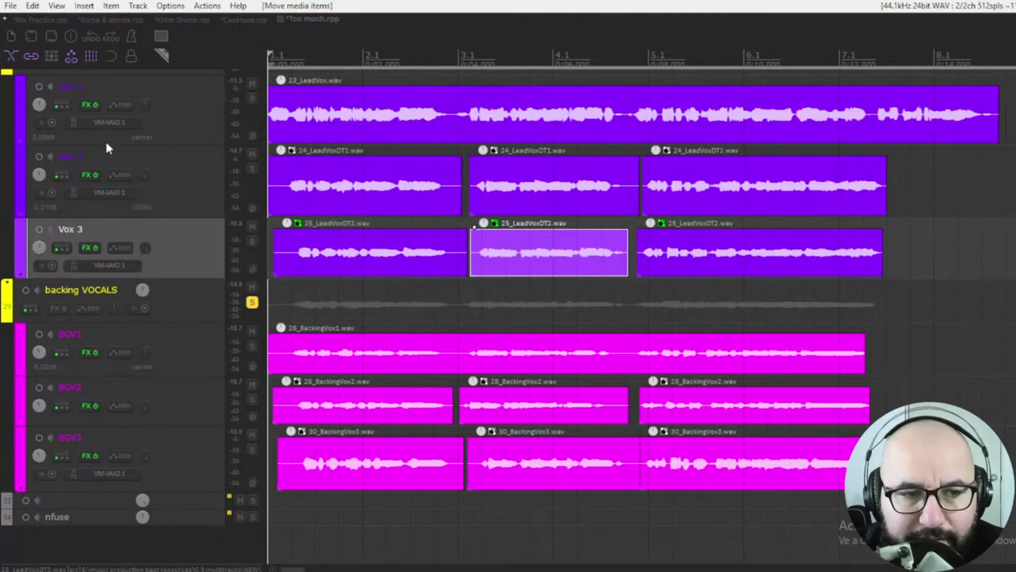
Step: Reopen Sync Vx on Vox 1, play the vocals with the moved Vox 3 clip, and close the plug-in window
right_click(78, 108)
left_click(103, 117)
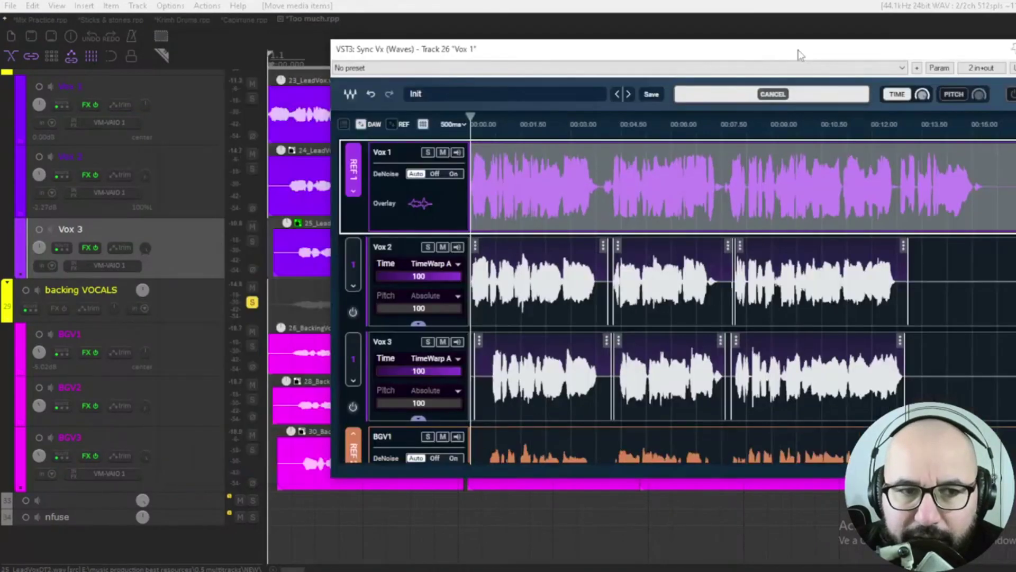
left_click_drag(725, 55, 704, 50)
key("space")
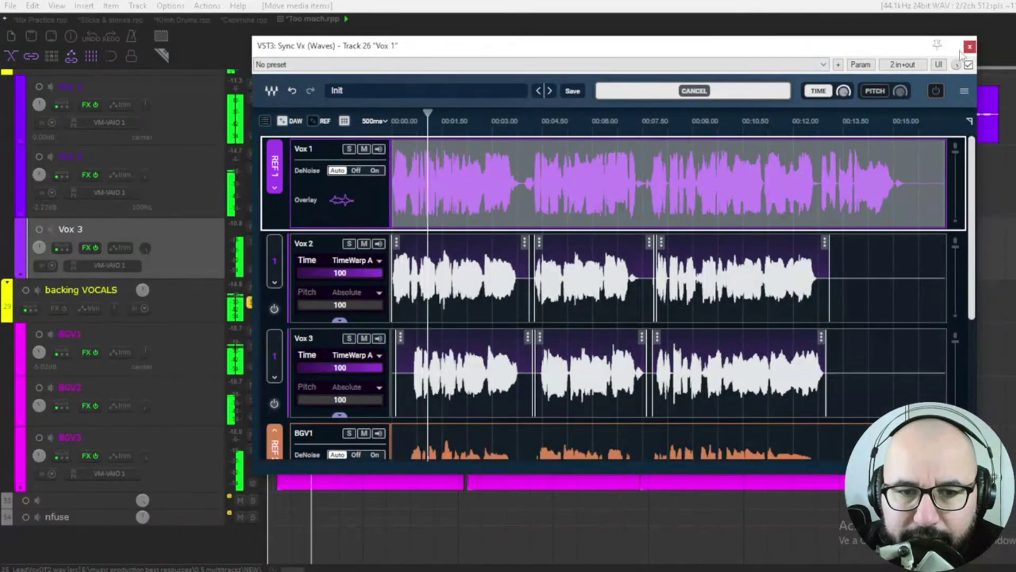
mouse_move(844, 91)
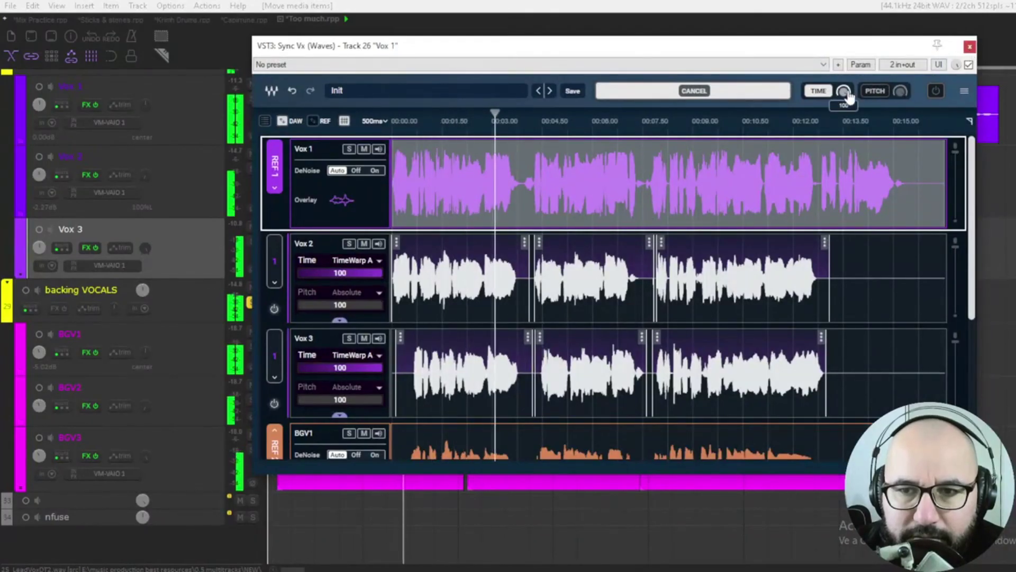
key("space")
left_click(969, 46)
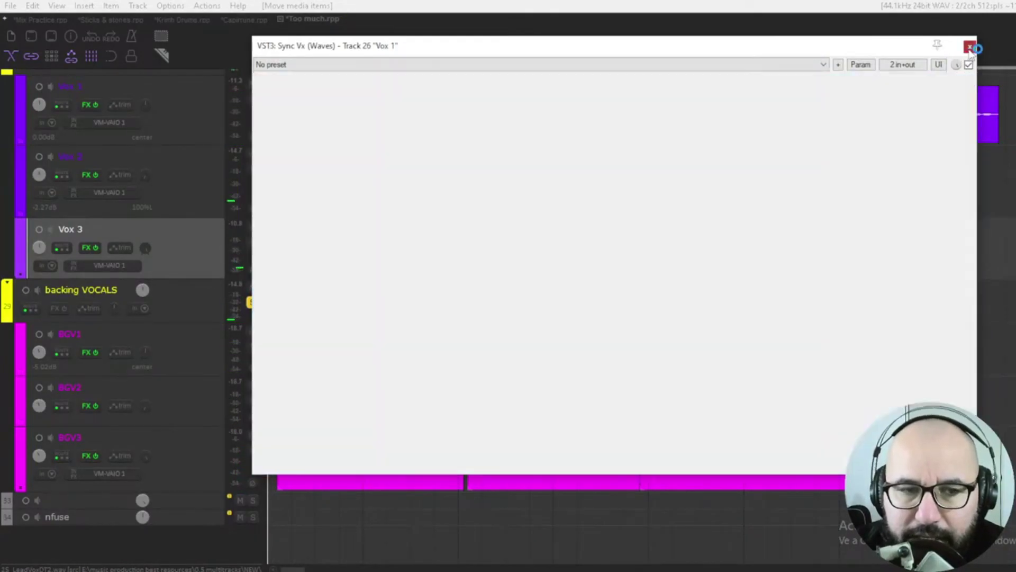
Step: Open Sync Vx on Vox 2, look over its lead and backing vocal tracks, and bypass this instance before closing it
right_click(88, 176)
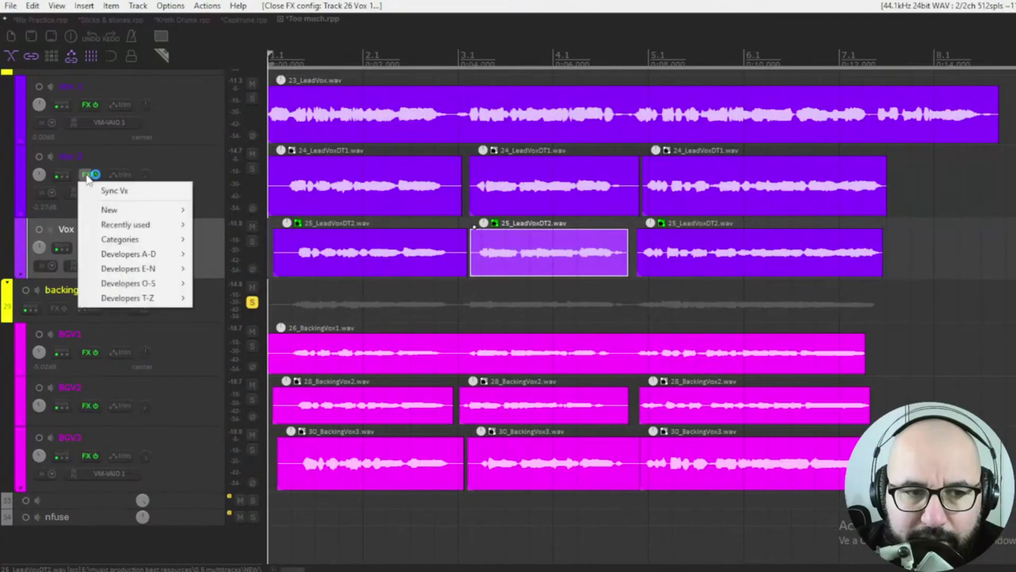
left_click(106, 188)
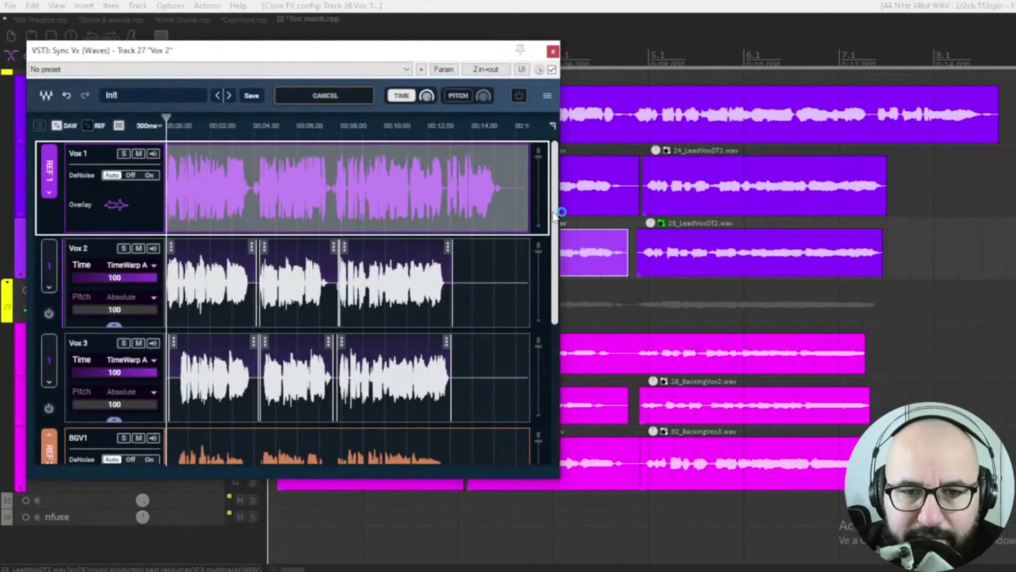
scroll(548, 212, "down", 5)
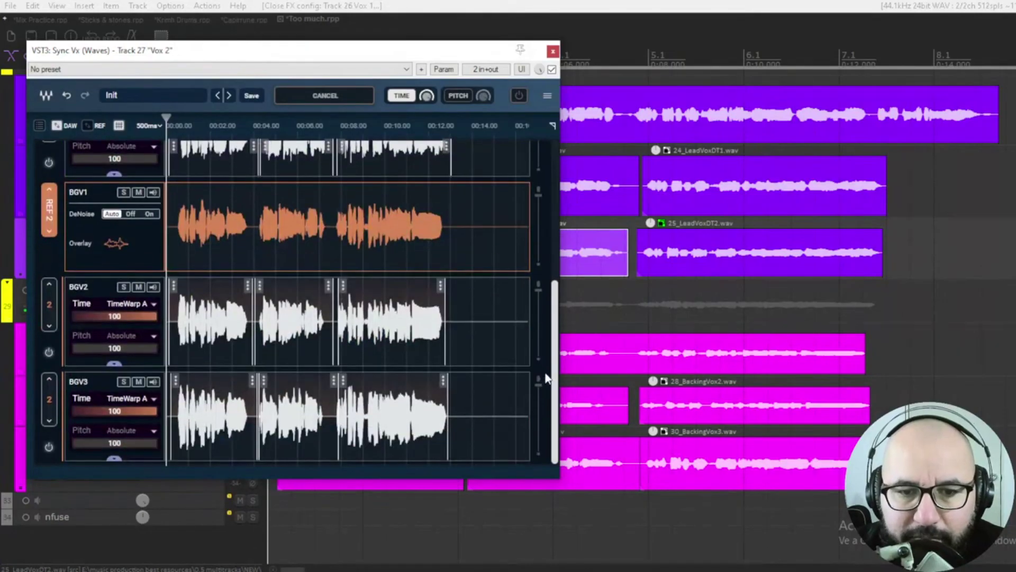
scroll(542, 296, "up", 5)
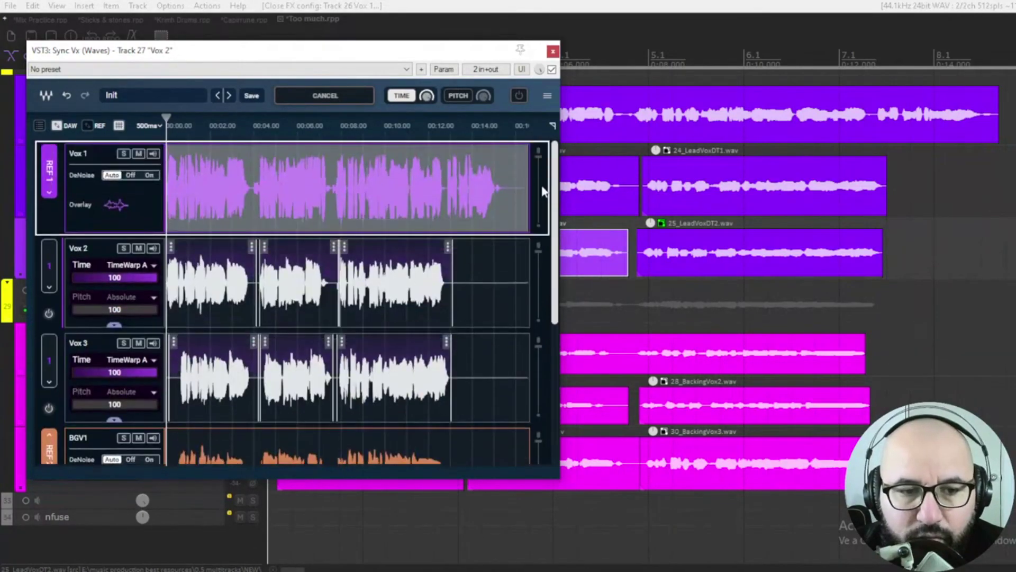
scroll(544, 191, "down", 5)
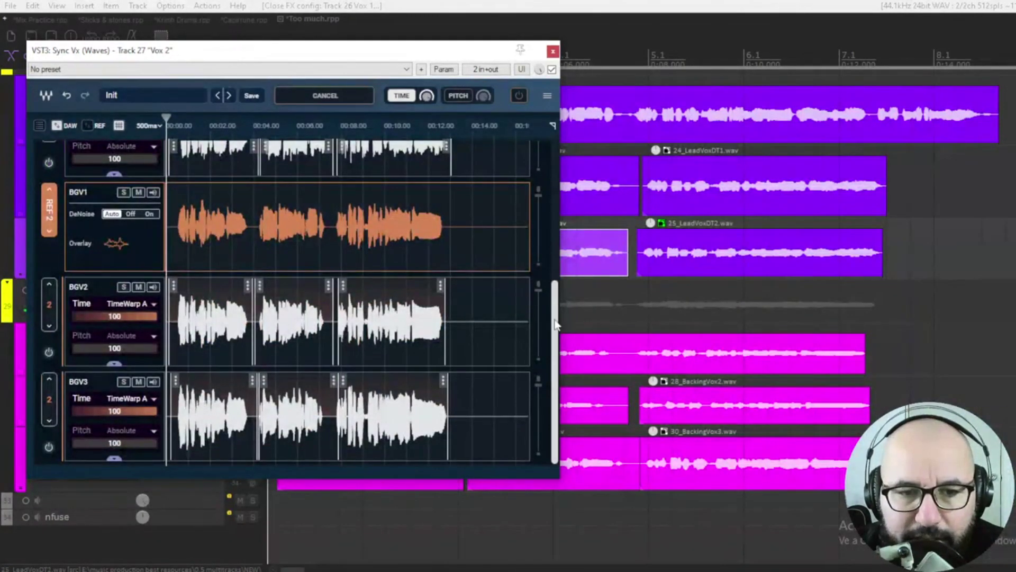
scroll(551, 254, "up", 5)
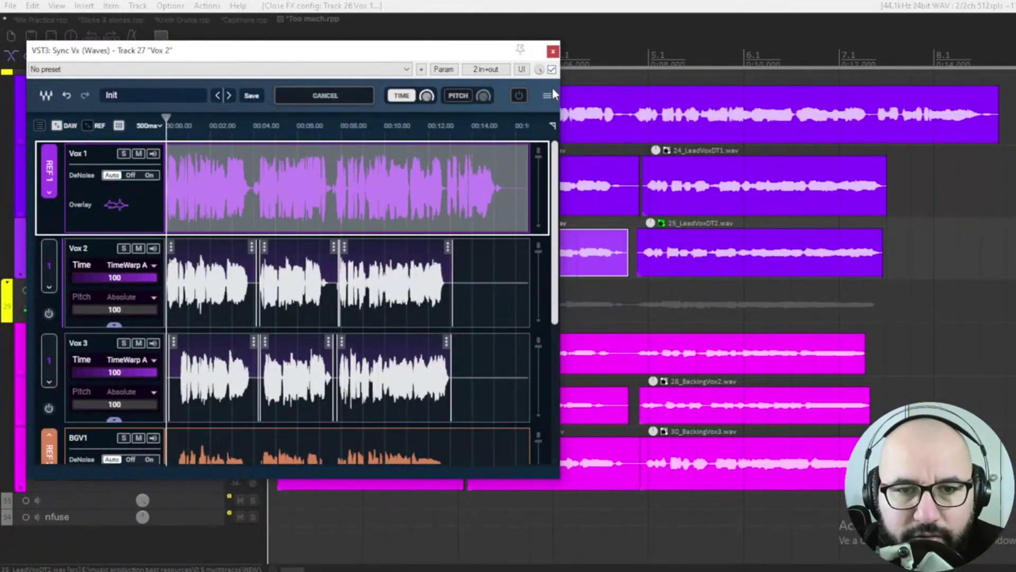
left_click(552, 69)
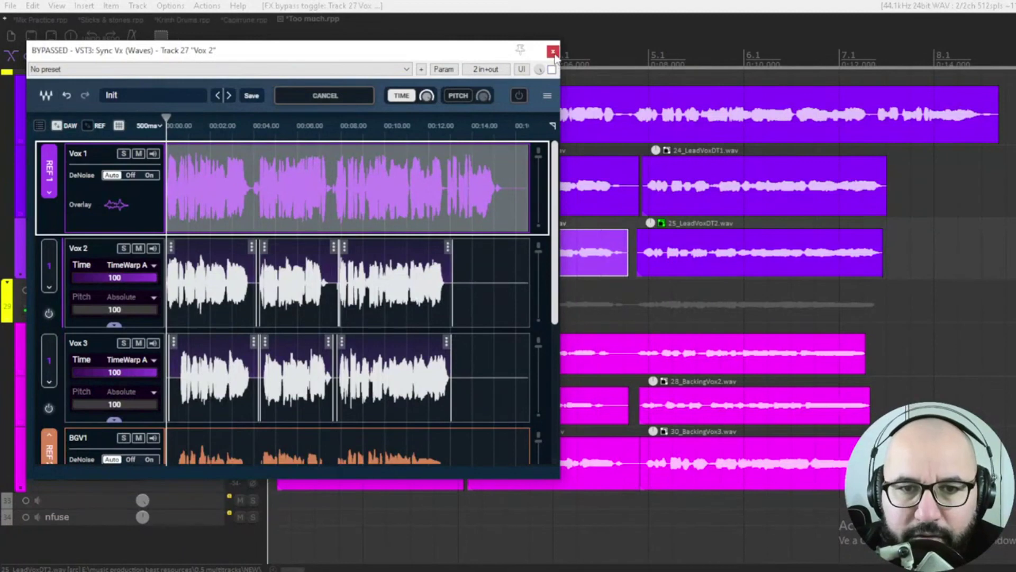
left_click(553, 51)
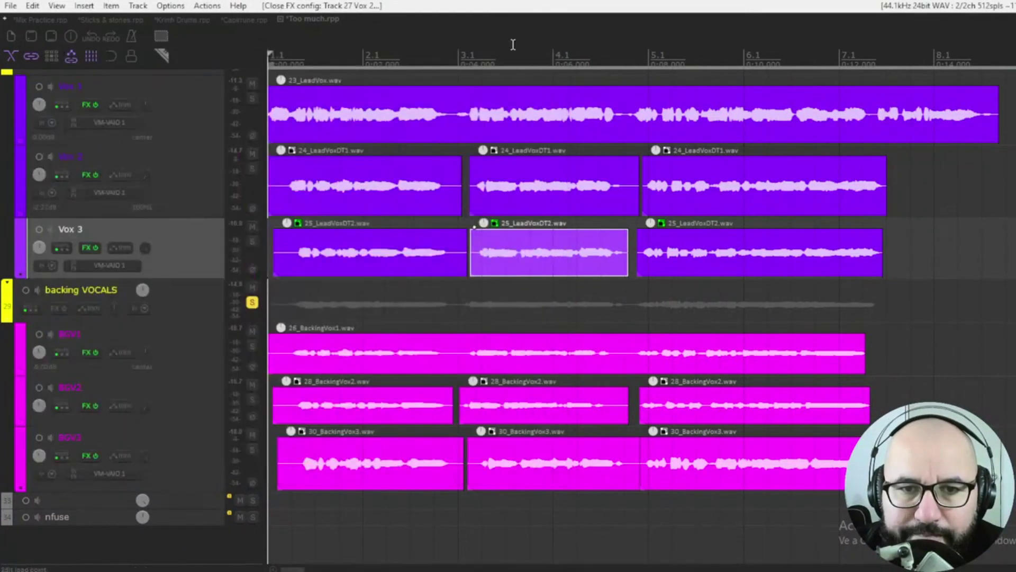
Step: Open the Performance Meter and check the FX CPU usage of the Vox and BGV tracks
left_click(57, 7)
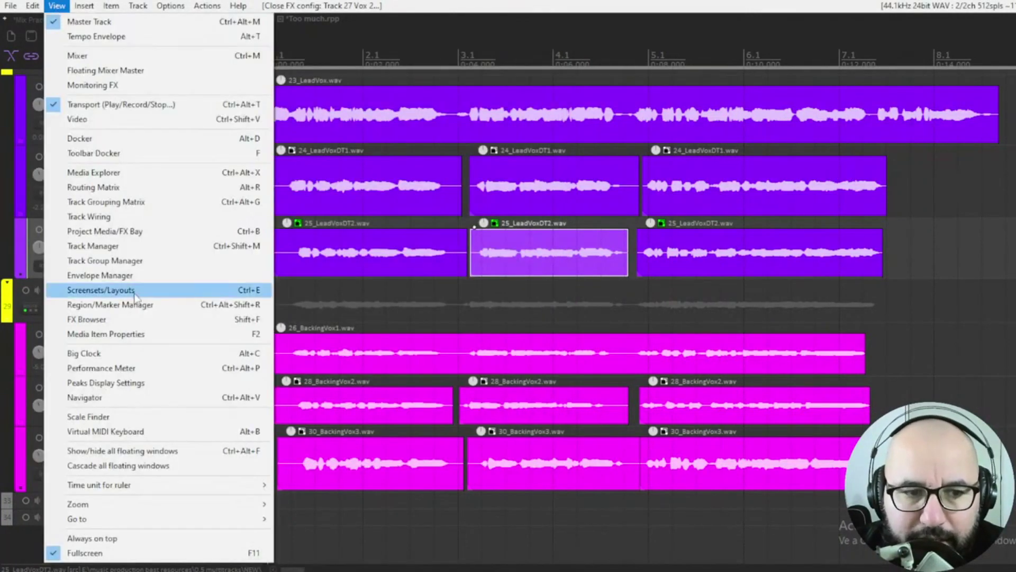
left_click(106, 368)
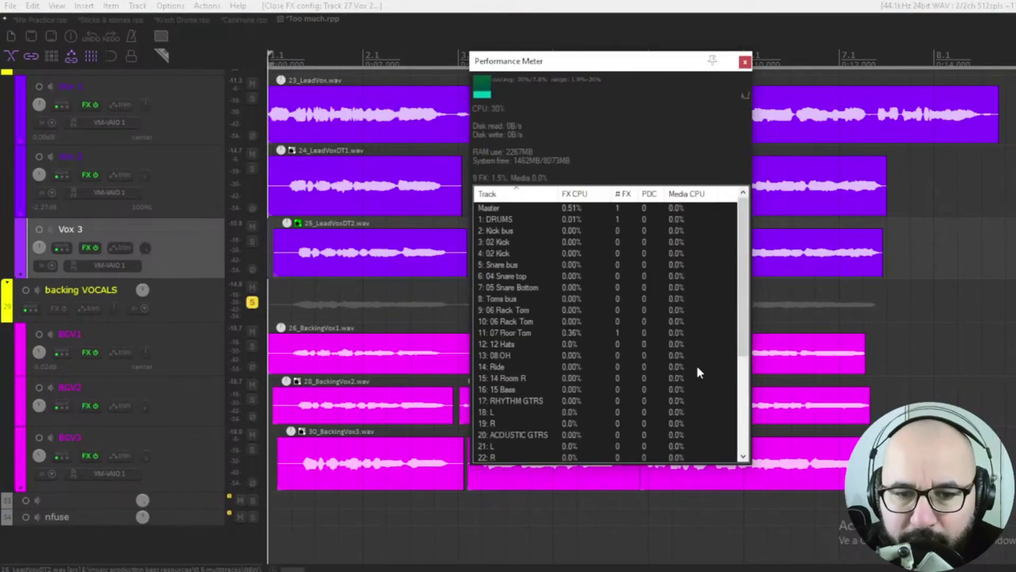
scroll(696, 368, "down", 5)
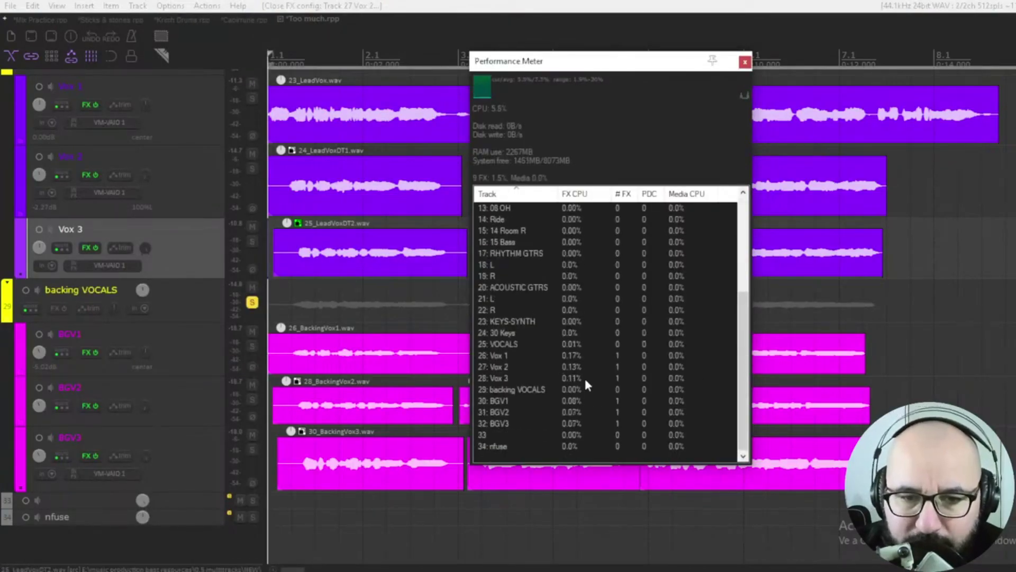